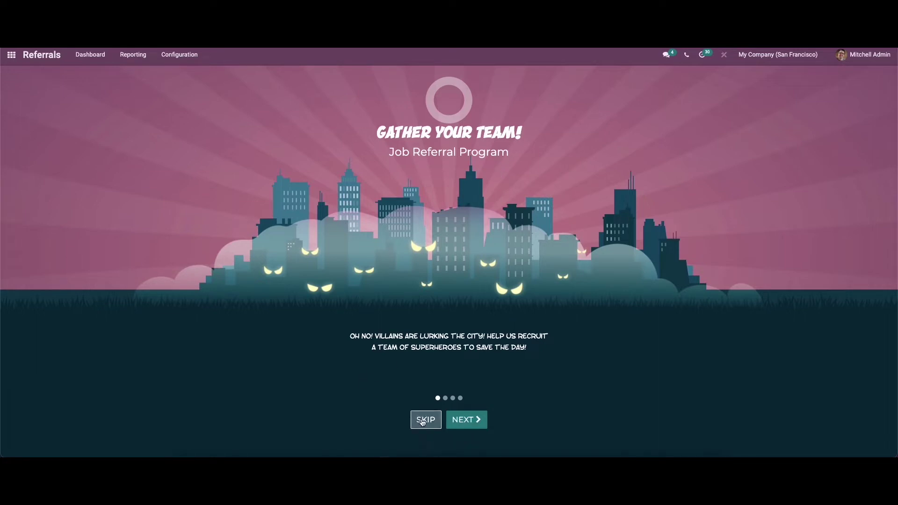
Advance the onboarding carousel to the second slide about browsing jobs and referring friends
{"action": "left_click", "coordinate": [464, 424]}
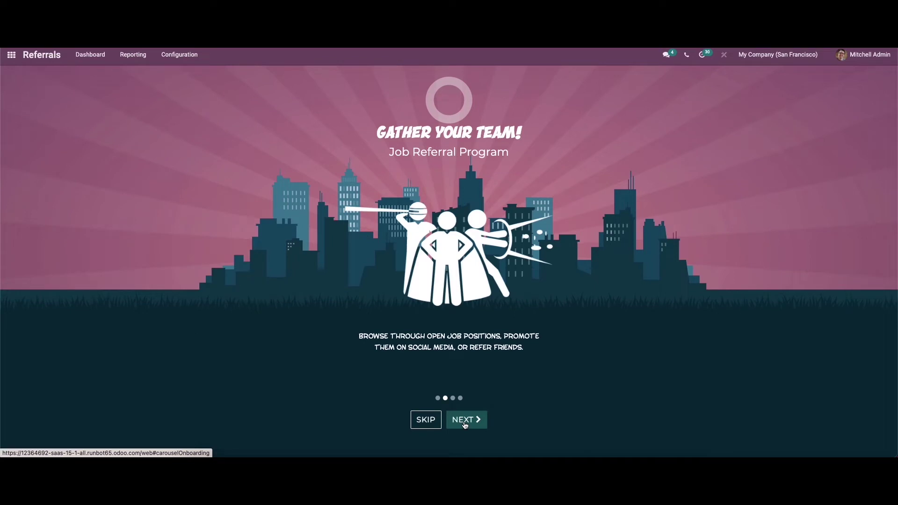
Step through the points-and-gifts and competition slides, then start the referral program
{"action": "left_click", "coordinate": [465, 424]}
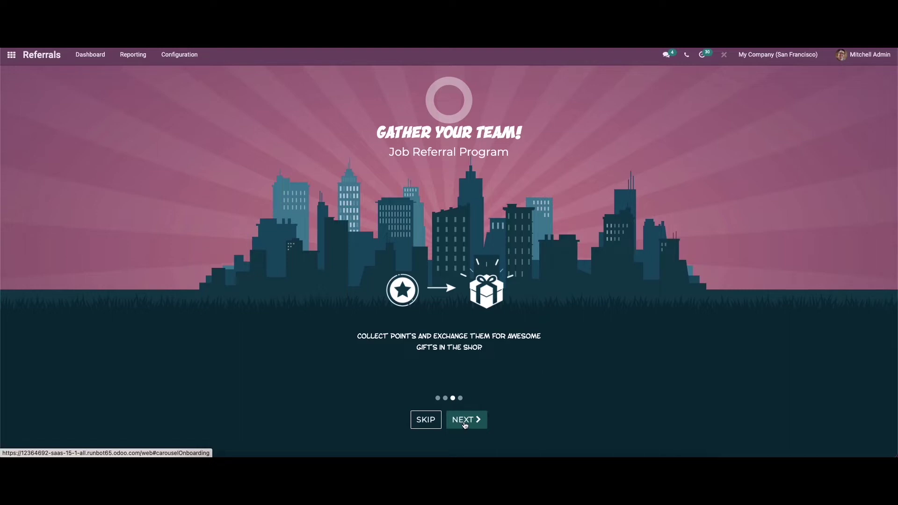
{"action": "left_click", "coordinate": [465, 424]}
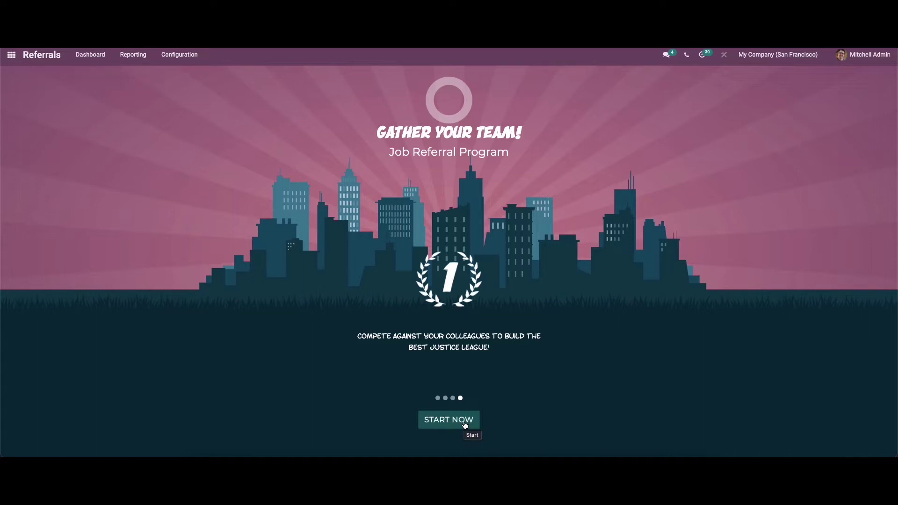
{"action": "left_click", "coordinate": [464, 424]}
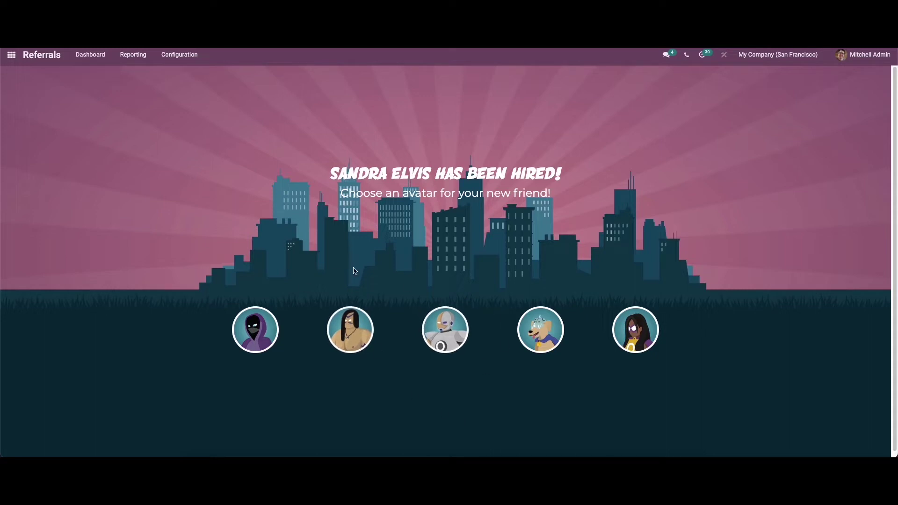
Assign the hooded avatar to the hired friend, returning to the dashboard showing 107 points
{"action": "left_click", "coordinate": [265, 330]}
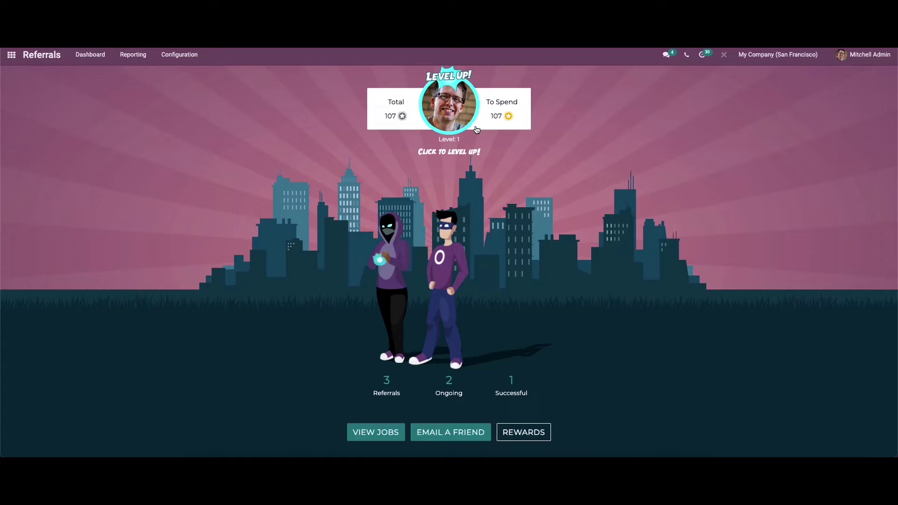
{"action": "mouse_move", "coordinate": [398, 274]}
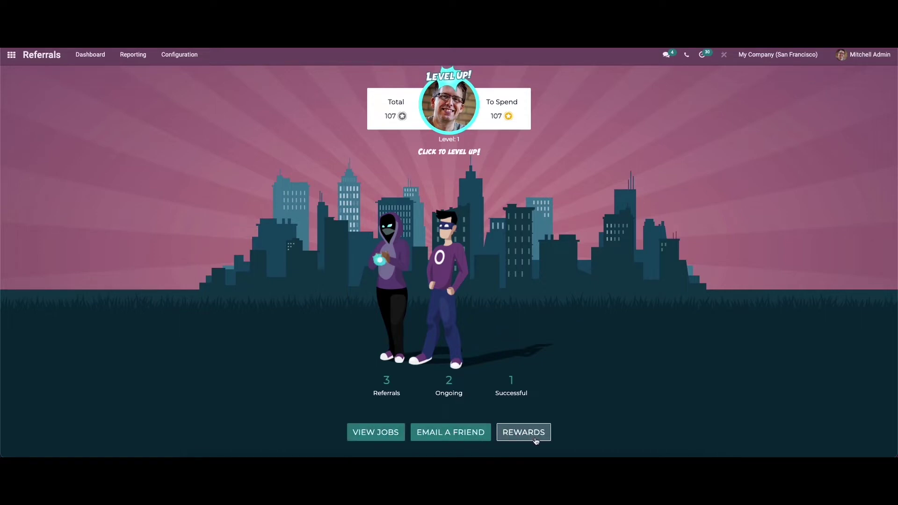
List the open job positions and preview the Experienced Developer referral email, closing it unsent
{"action": "left_click", "coordinate": [377, 433]}
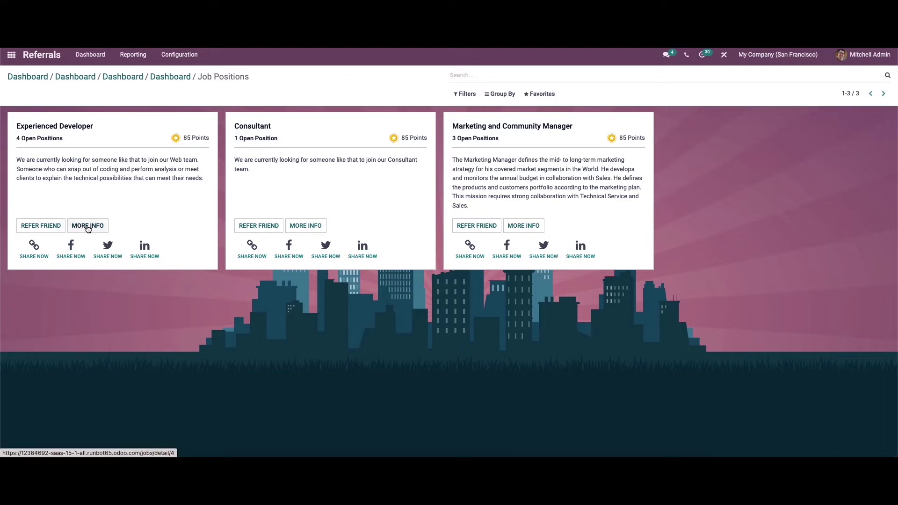
{"action": "left_click", "coordinate": [41, 229]}
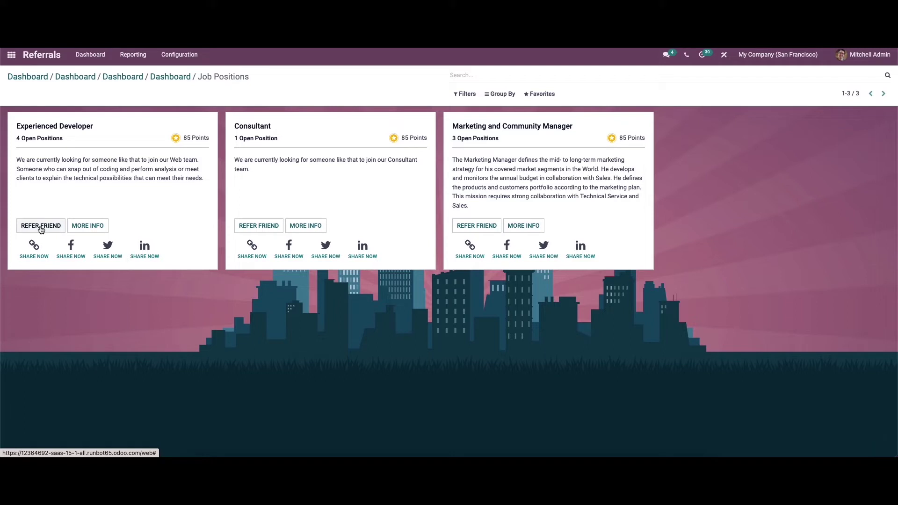
{"action": "left_click", "coordinate": [41, 226]}
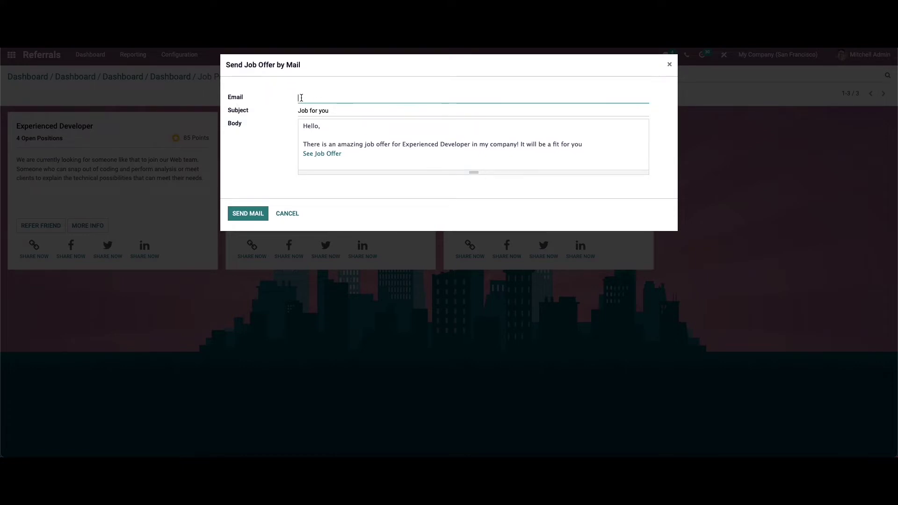
{"action": "left_click", "coordinate": [281, 214]}
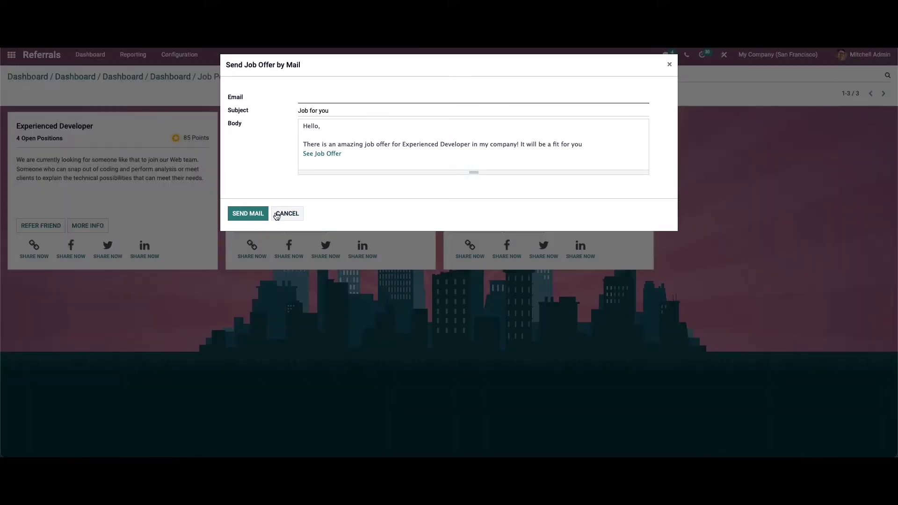
{"action": "left_click", "coordinate": [290, 213]}
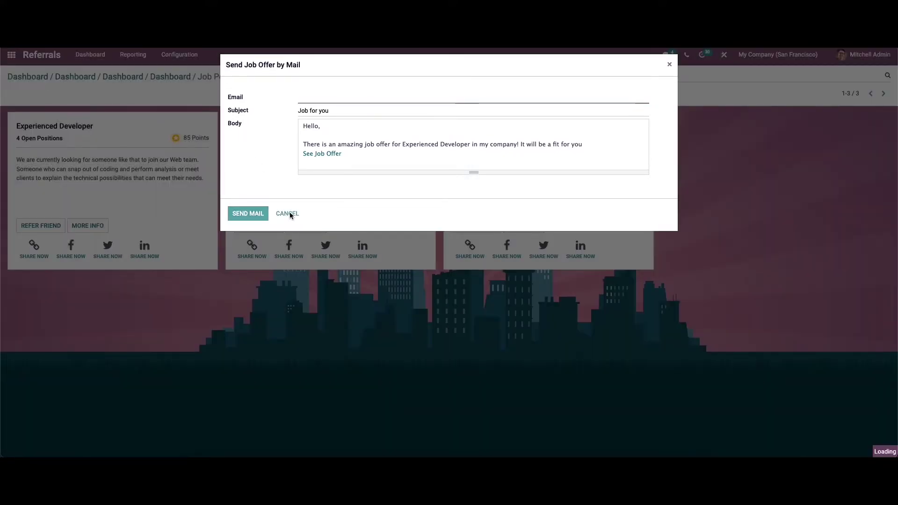
{"action": "left_click", "coordinate": [669, 65]}
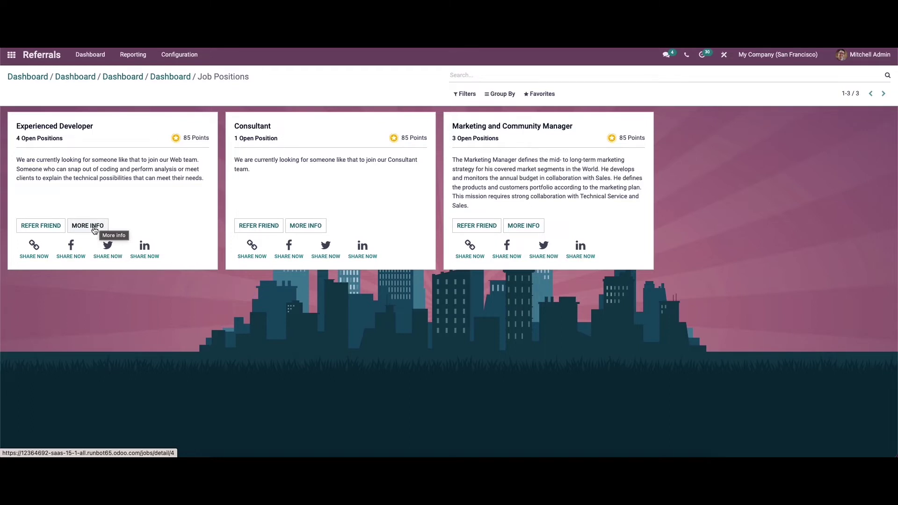
Open the Rewards list and inspect the Mug reward's details
{"action": "left_click", "coordinate": [26, 77]}
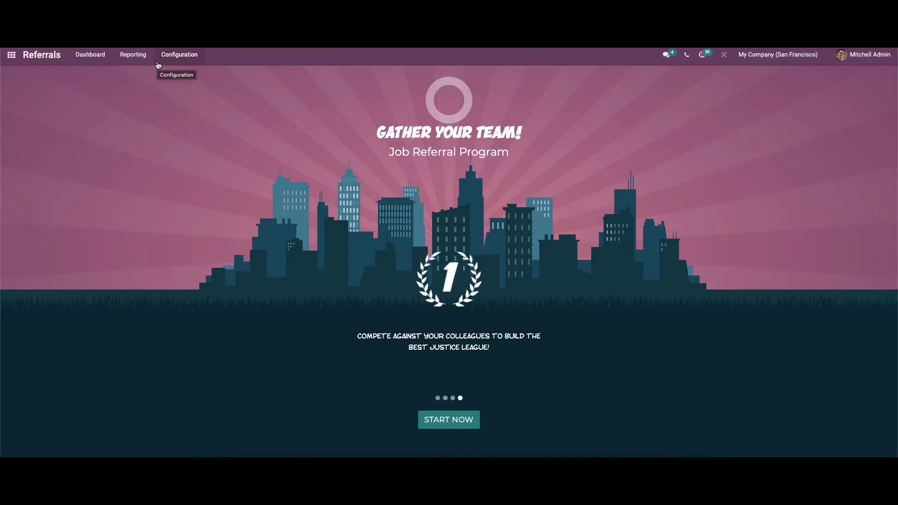
{"action": "left_click", "coordinate": [166, 57]}
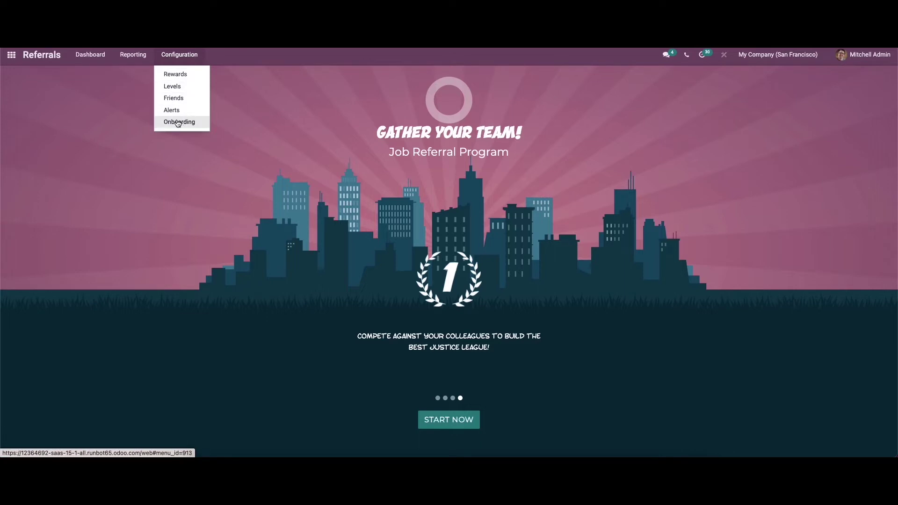
{"action": "left_click", "coordinate": [167, 75]}
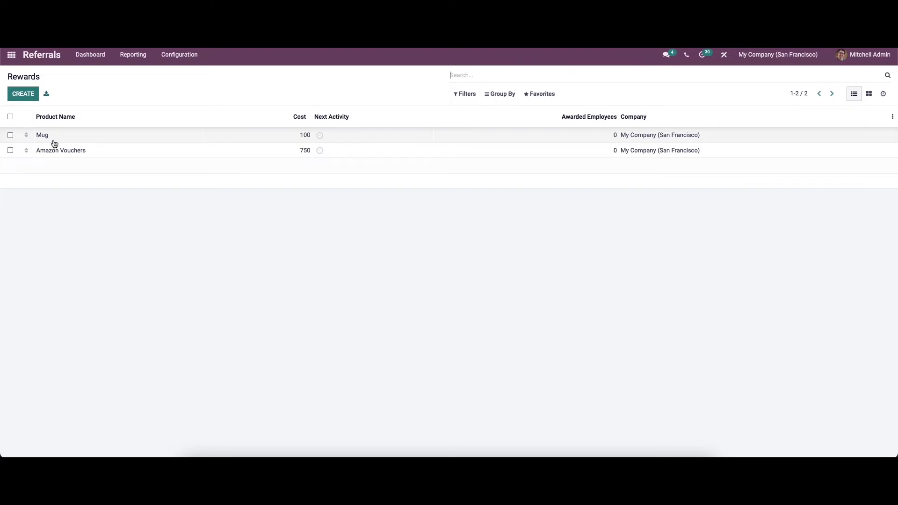
{"action": "left_click", "coordinate": [304, 139]}
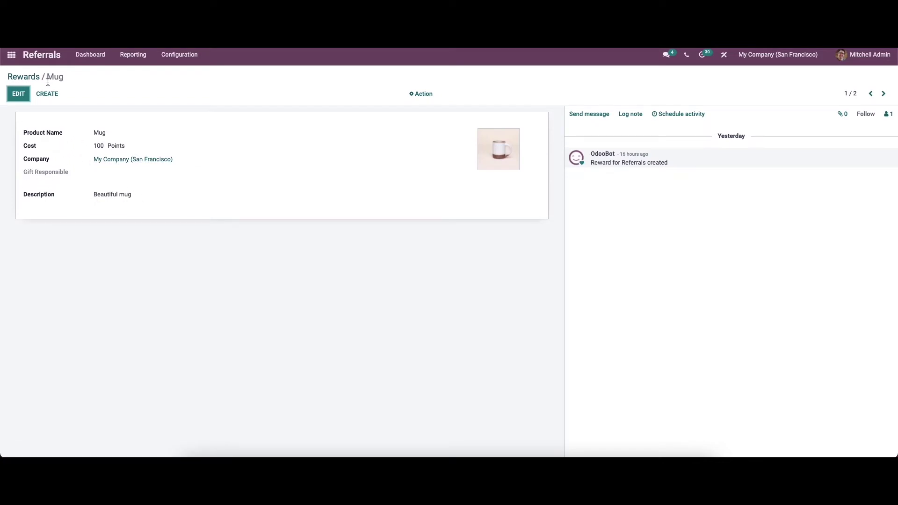
{"action": "left_click", "coordinate": [30, 76]}
Start a new reward and discard it unsaved
{"action": "left_click", "coordinate": [23, 94]}
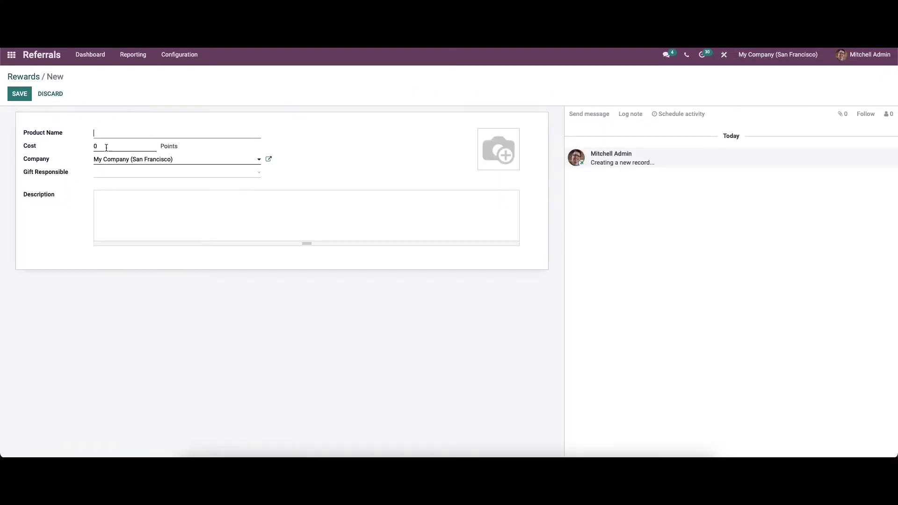
{"action": "left_click", "coordinate": [45, 94]}
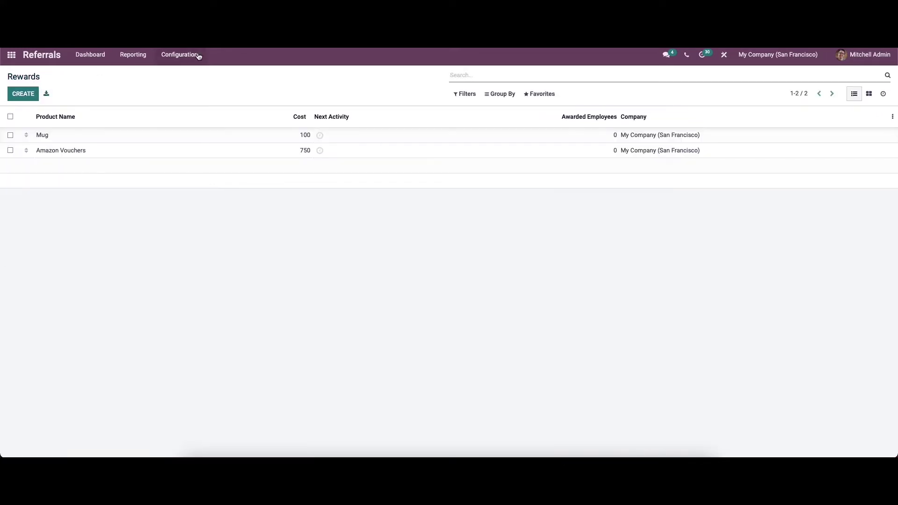
{"action": "left_click", "coordinate": [179, 57]}
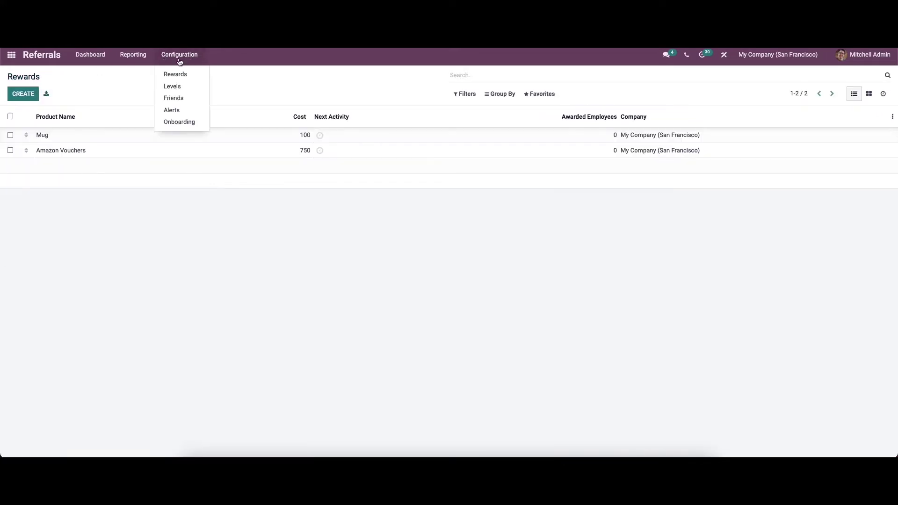
Open the Levels list (0, 50, 100, 350, 800 points) and discard an unsaved new level
{"action": "left_click", "coordinate": [177, 88]}
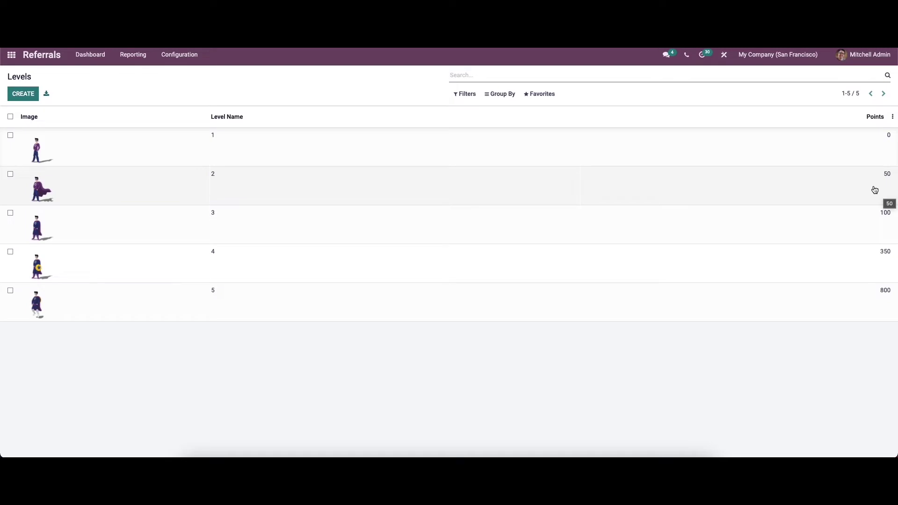
{"action": "left_click", "coordinate": [22, 93]}
{"action": "left_click", "coordinate": [277, 133]}
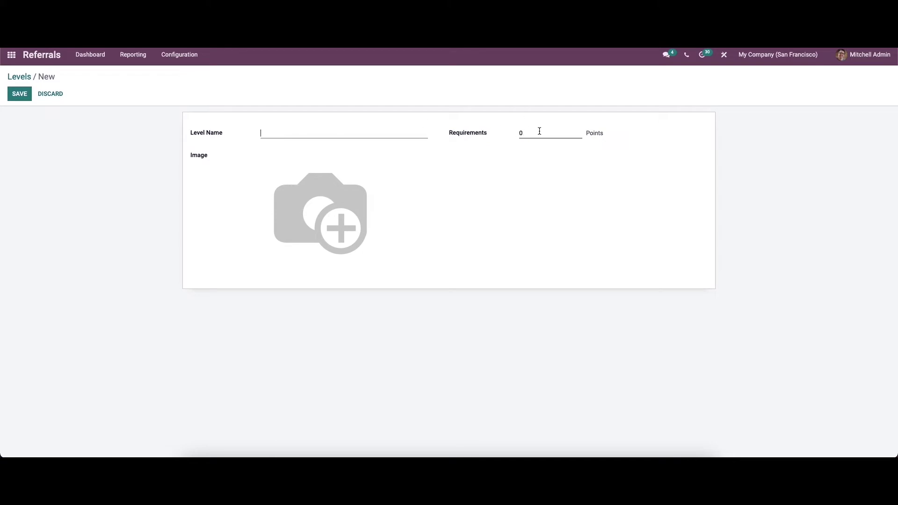
{"action": "mouse_move", "coordinate": [302, 168]}
{"action": "left_click", "coordinate": [51, 93]}
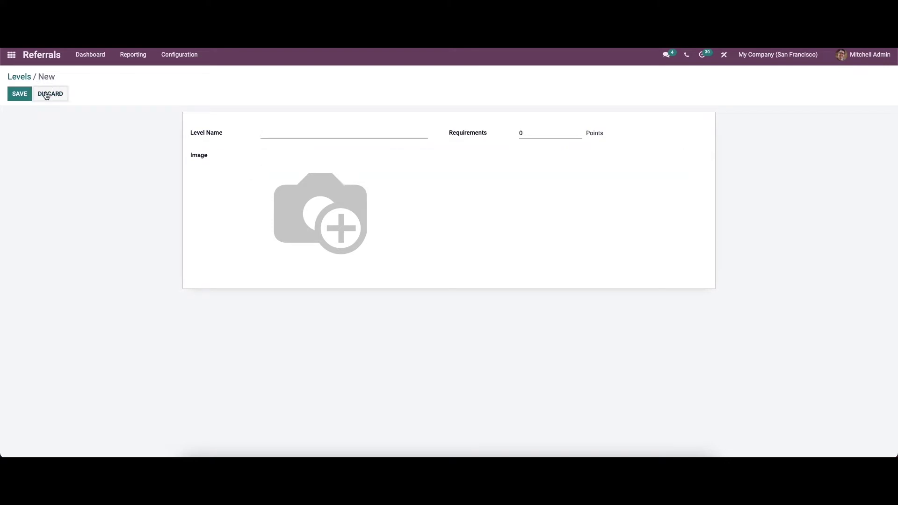
{"action": "left_click", "coordinate": [191, 57]}
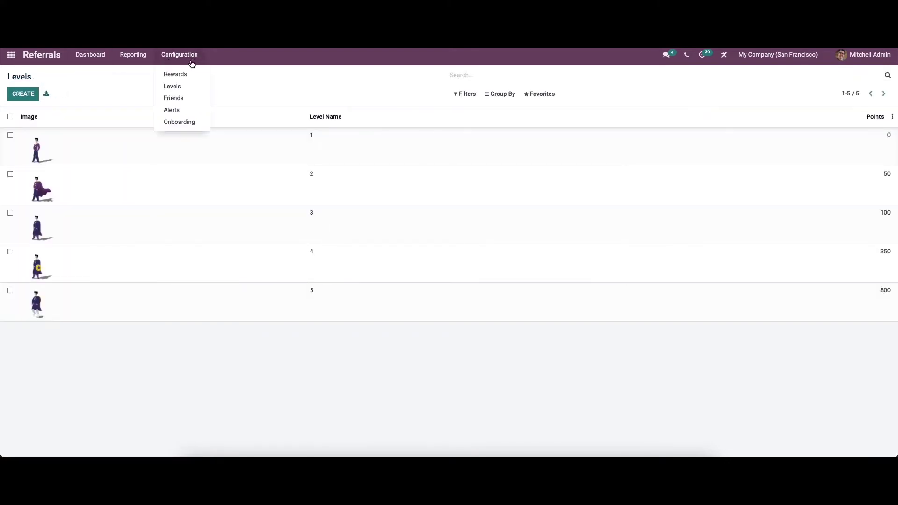
{"action": "left_click", "coordinate": [182, 97]}
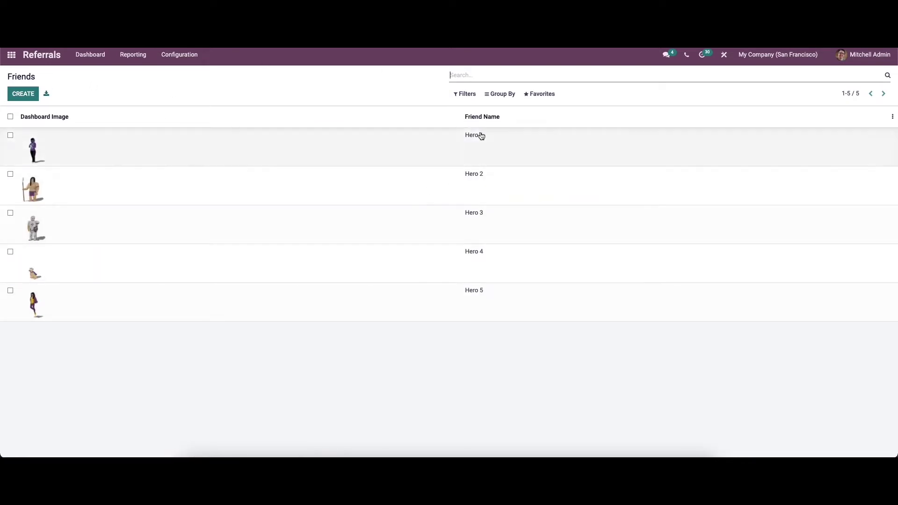
Start a new friend avatar record and discard it unsaved
{"action": "left_click", "coordinate": [16, 95]}
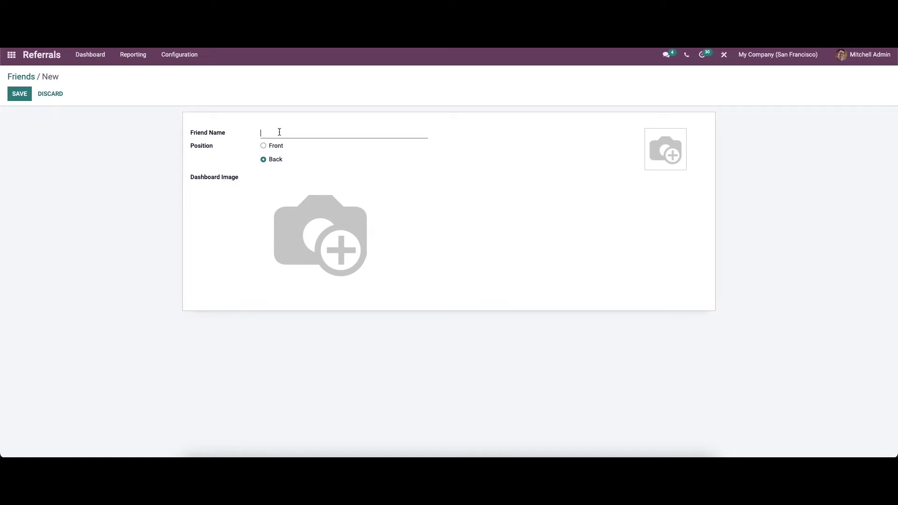
{"action": "mouse_move", "coordinate": [260, 246]}
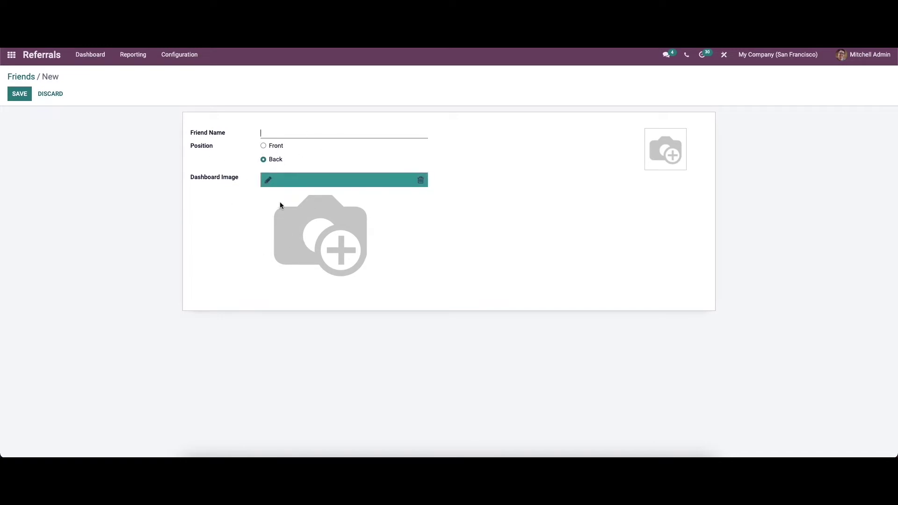
{"action": "left_click", "coordinate": [50, 94]}
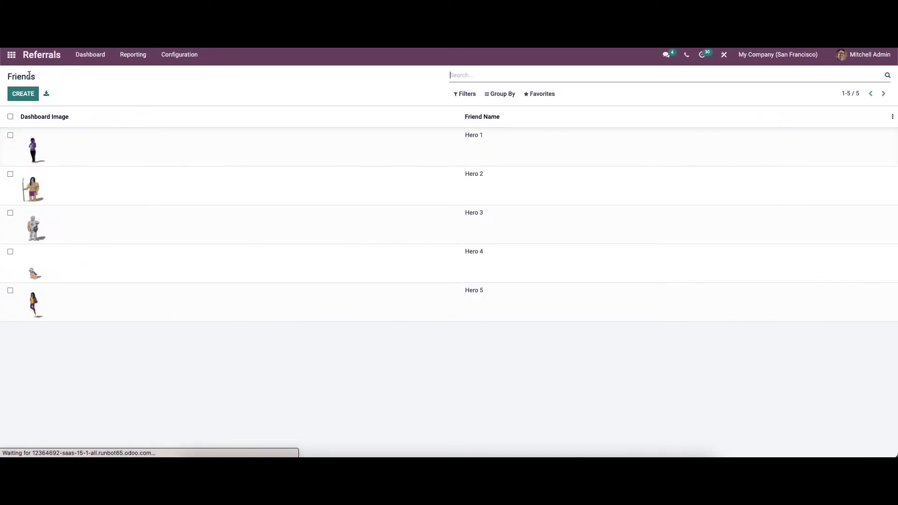
{"action": "left_click", "coordinate": [180, 57]}
Open the Alerts list, start a new alert, and close its Date From picker empty
{"action": "left_click", "coordinate": [171, 110]}
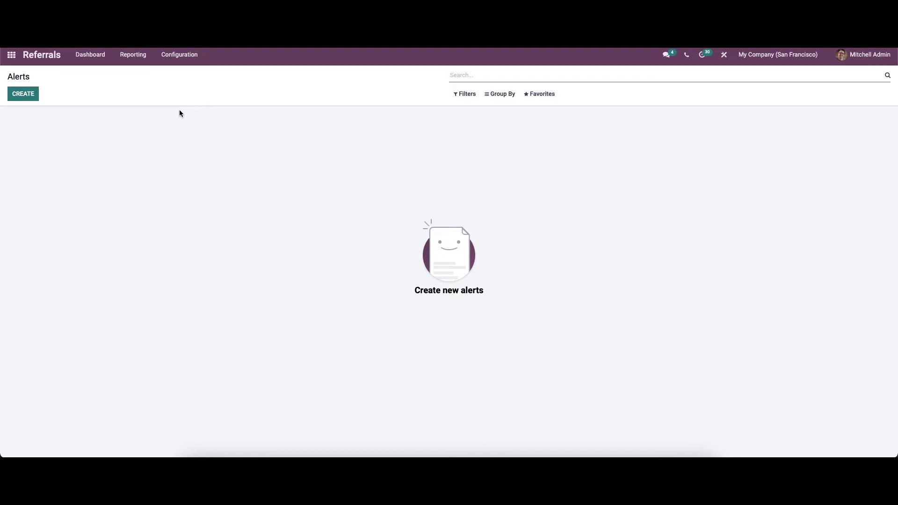
{"action": "left_click", "coordinate": [32, 95]}
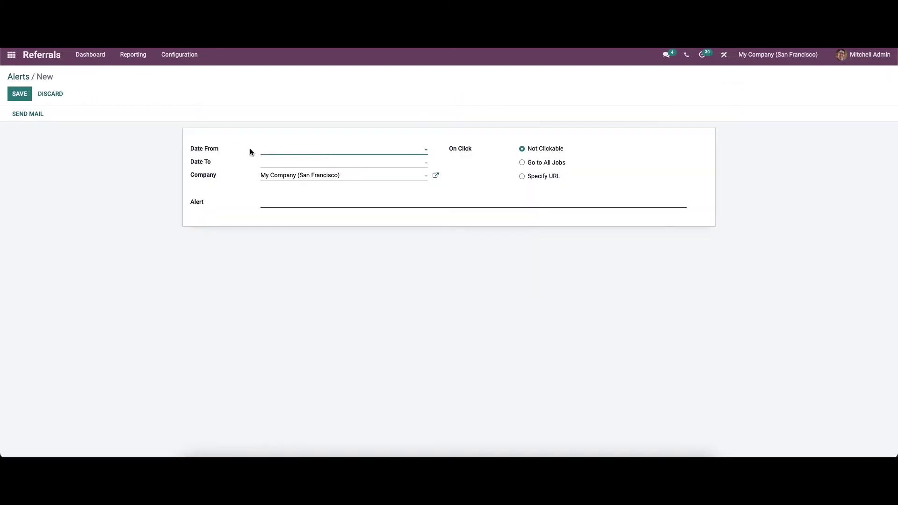
{"action": "left_click", "coordinate": [289, 152]}
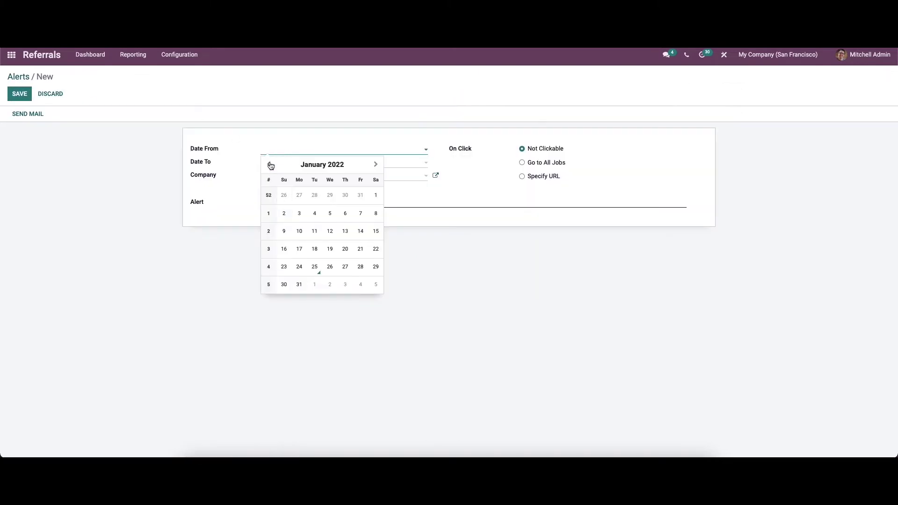
{"action": "left_click", "coordinate": [245, 162]}
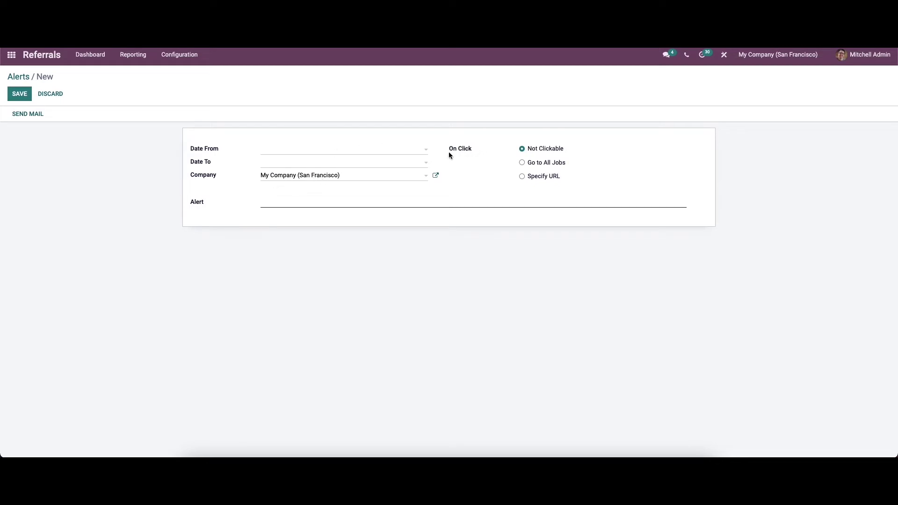
Try the alert's On Click options (all jobs, URL, not clickable), then discard it
{"action": "left_click", "coordinate": [521, 162]}
{"action": "left_click", "coordinate": [522, 176]}
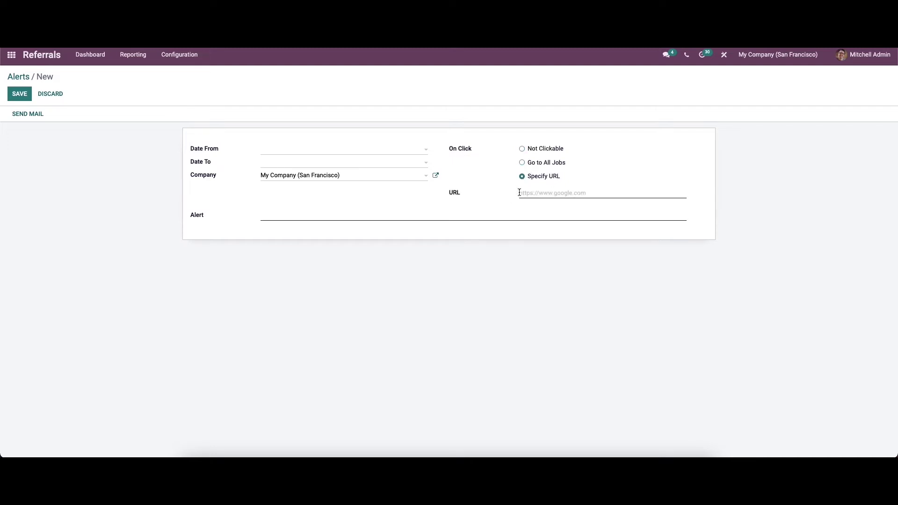
{"action": "left_click", "coordinate": [522, 149]}
{"action": "left_click", "coordinate": [301, 204]}
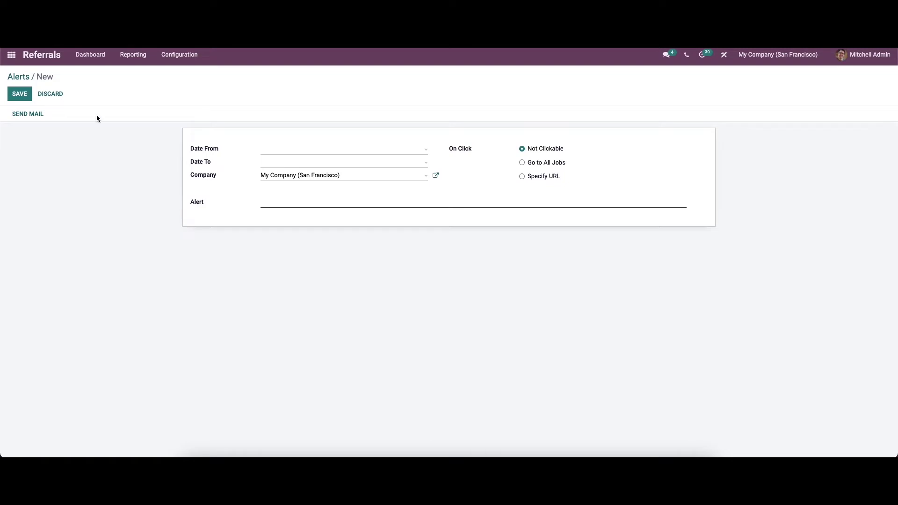
{"action": "left_click", "coordinate": [49, 94]}
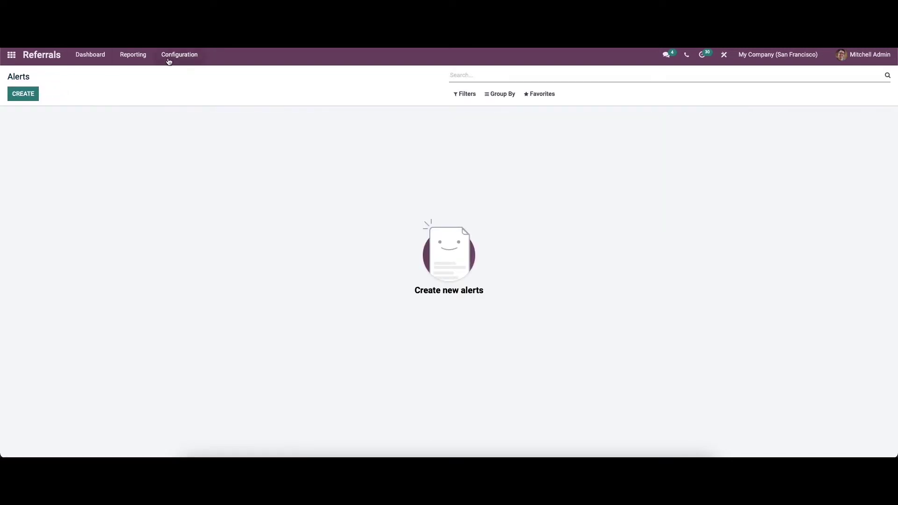
{"action": "left_click", "coordinate": [173, 59]}
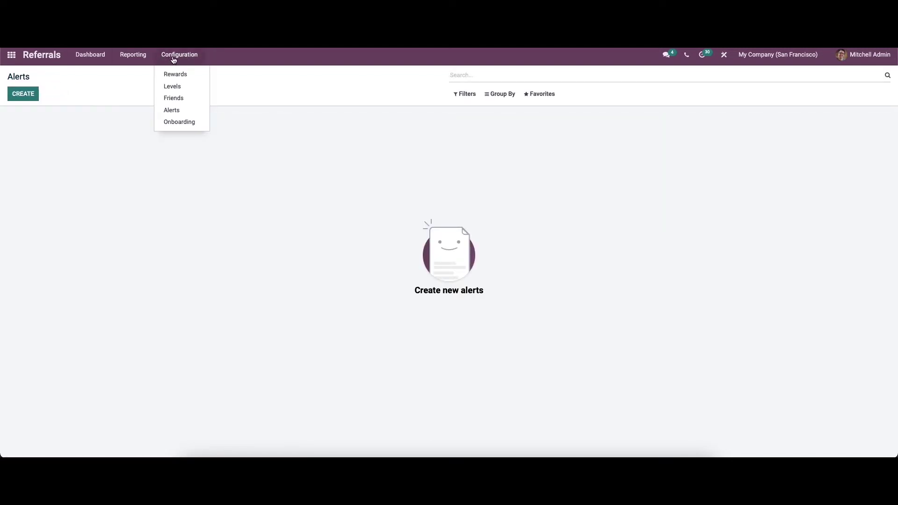
Open the four-message Onboarding list, start a new entry, browse its companies, and discard it
{"action": "left_click", "coordinate": [179, 126]}
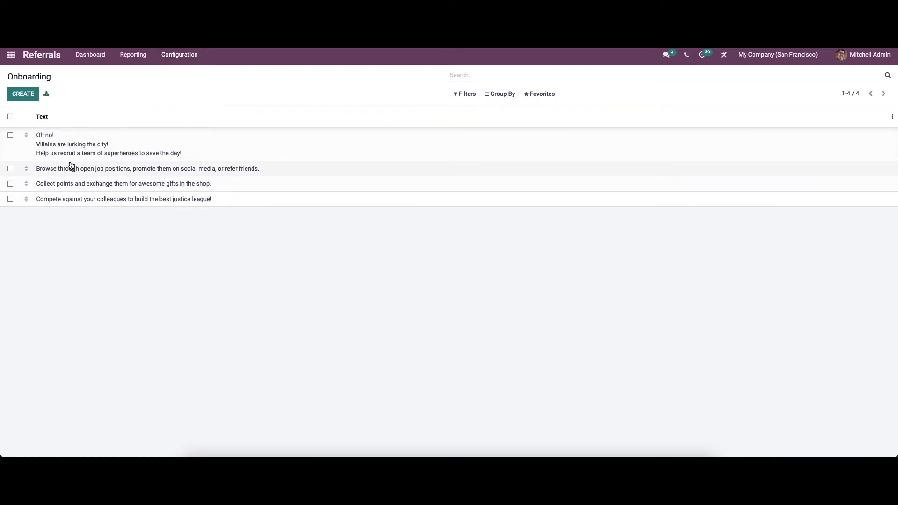
{"action": "left_click", "coordinate": [21, 94]}
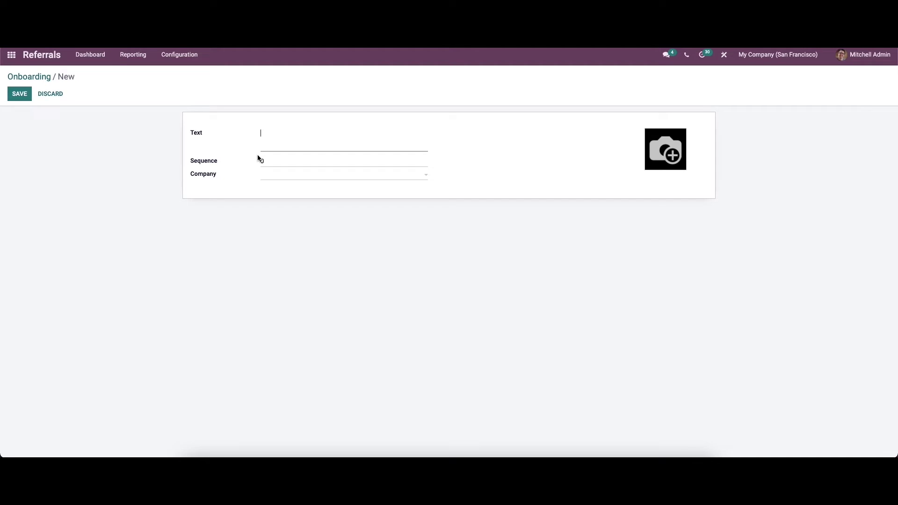
{"action": "left_click", "coordinate": [264, 176]}
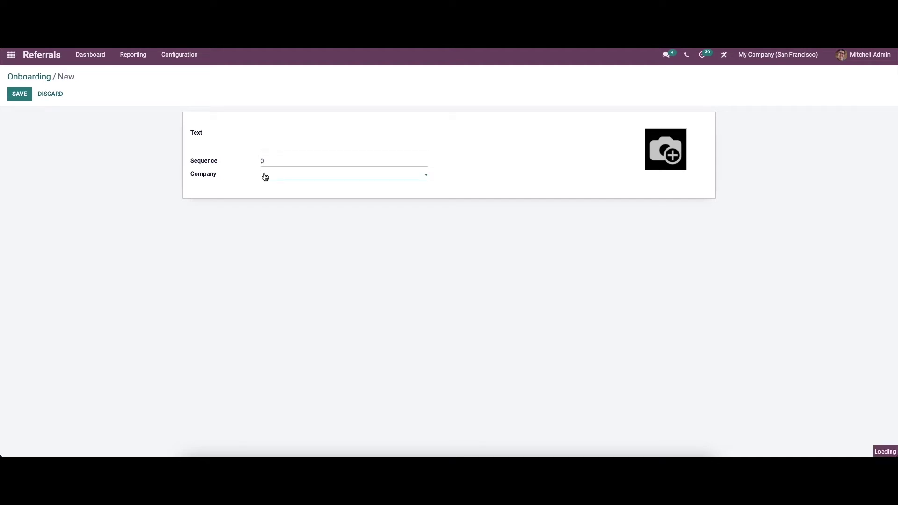
{"action": "left_click", "coordinate": [173, 166]}
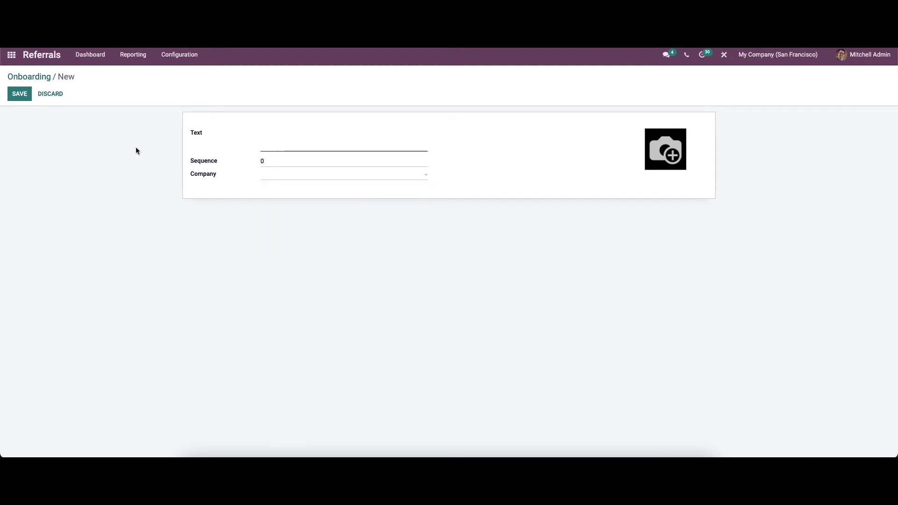
{"action": "left_click", "coordinate": [50, 93]}
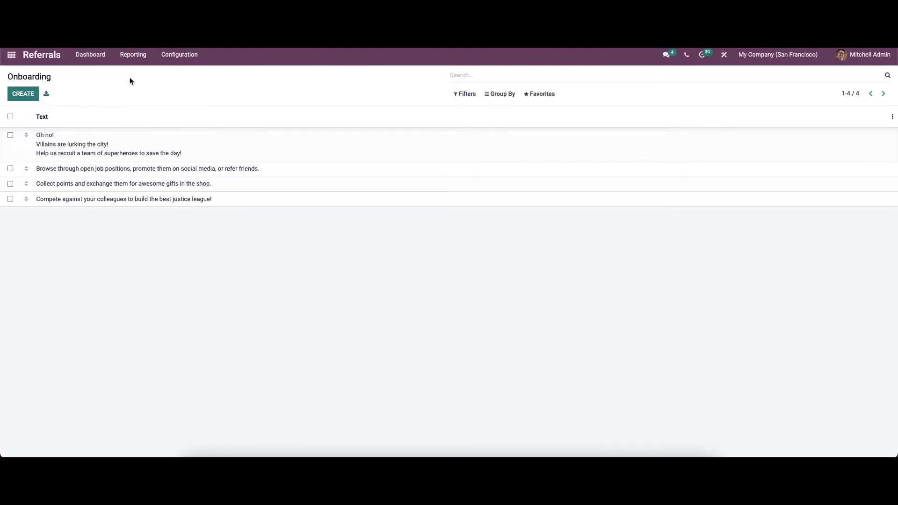
Return to the dashboard and cancel an Email a Friend job offer message
{"action": "left_click", "coordinate": [94, 57]}
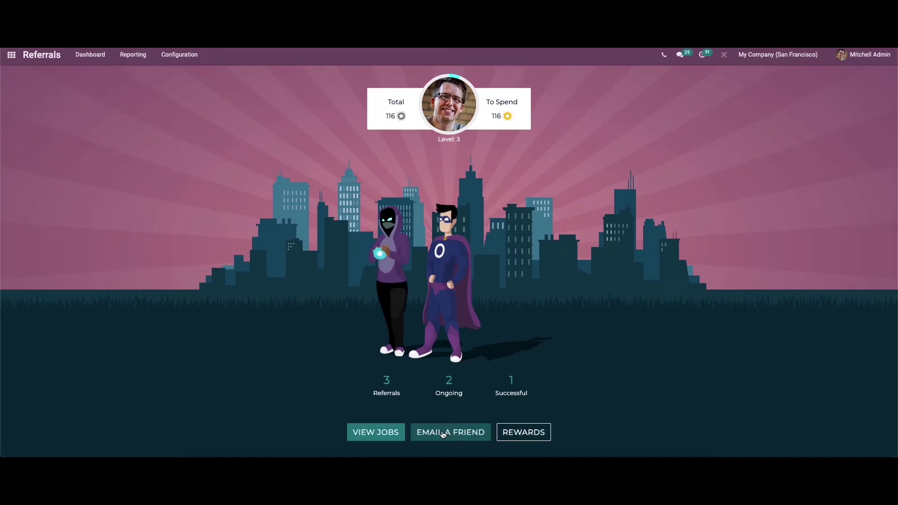
{"action": "left_click", "coordinate": [443, 435]}
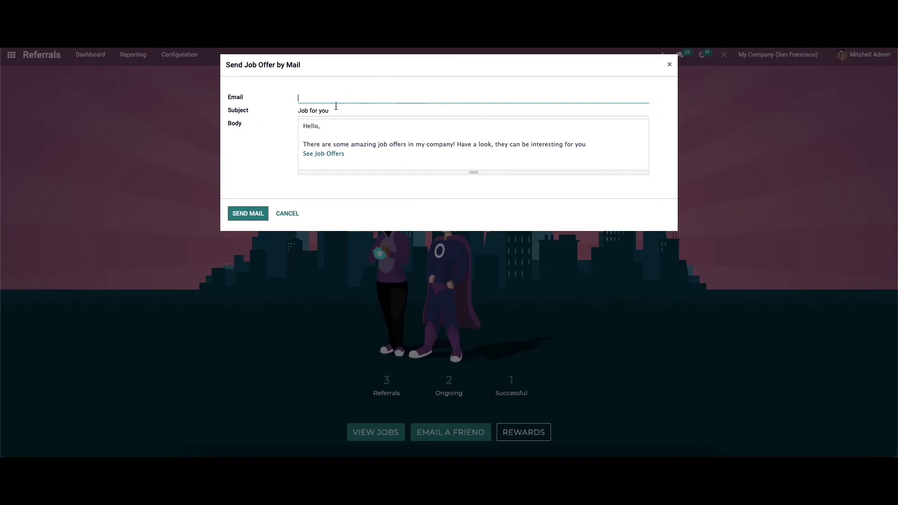
{"action": "left_click", "coordinate": [288, 213]}
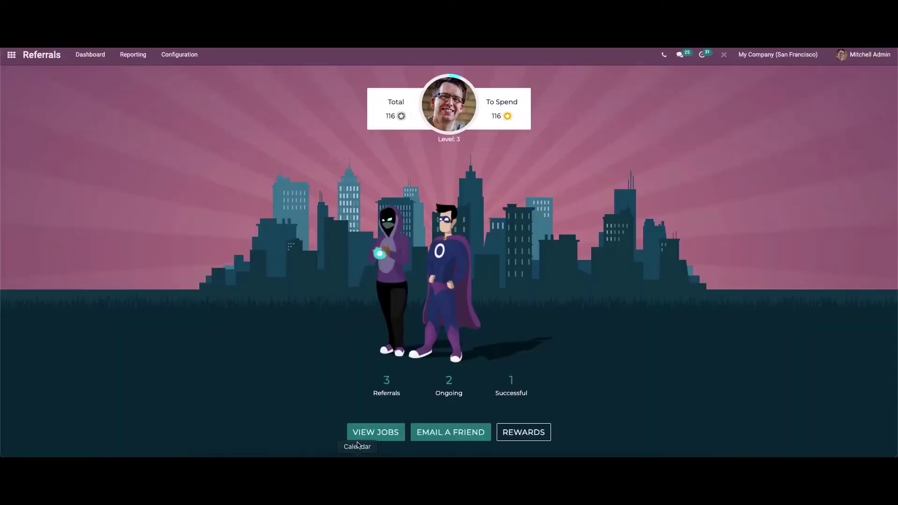
Send the Consultant job offer e-mail to the friend's e-mail address
{"action": "left_click", "coordinate": [366, 435]}
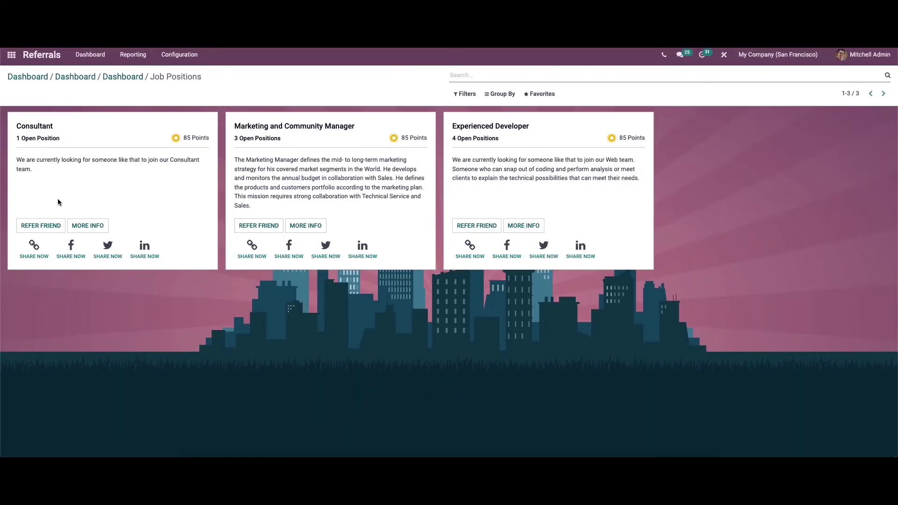
{"action": "left_click", "coordinate": [45, 227]}
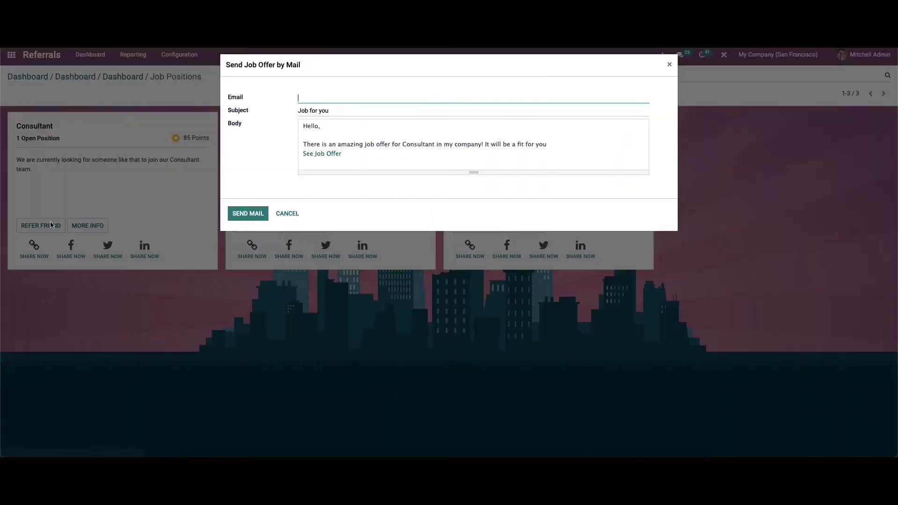
{"action": "left_click", "coordinate": [343, 97]}
{"action": "left_click", "coordinate": [255, 214]}
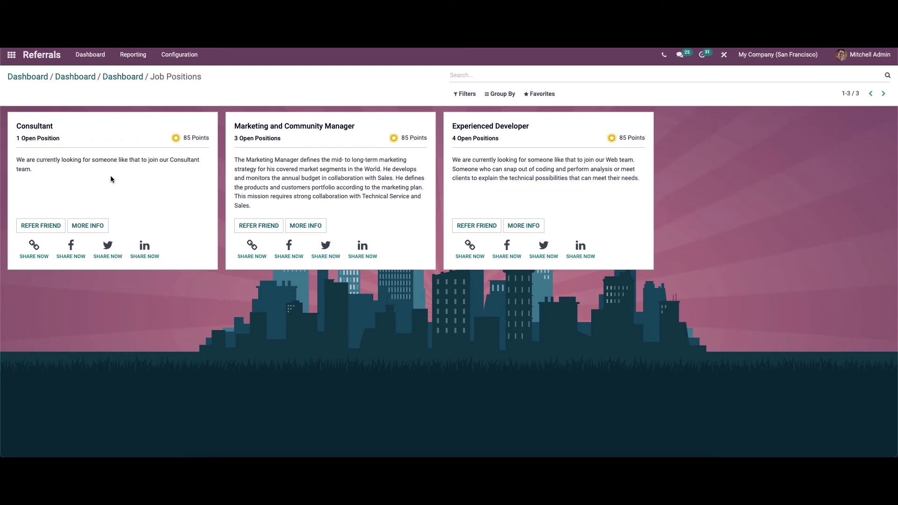
Open the Consultant job, start its application, and enter the applicant's name
{"action": "left_click", "coordinate": [93, 226]}
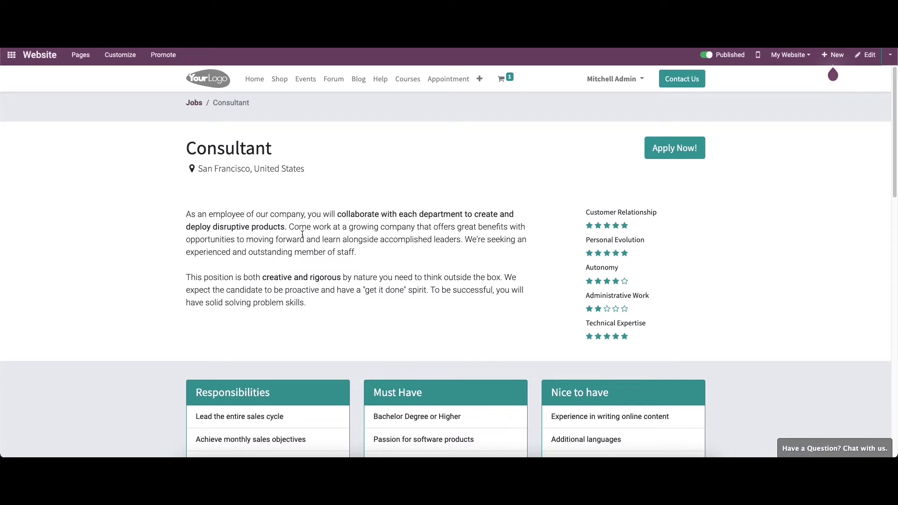
{"action": "left_click", "coordinate": [669, 154]}
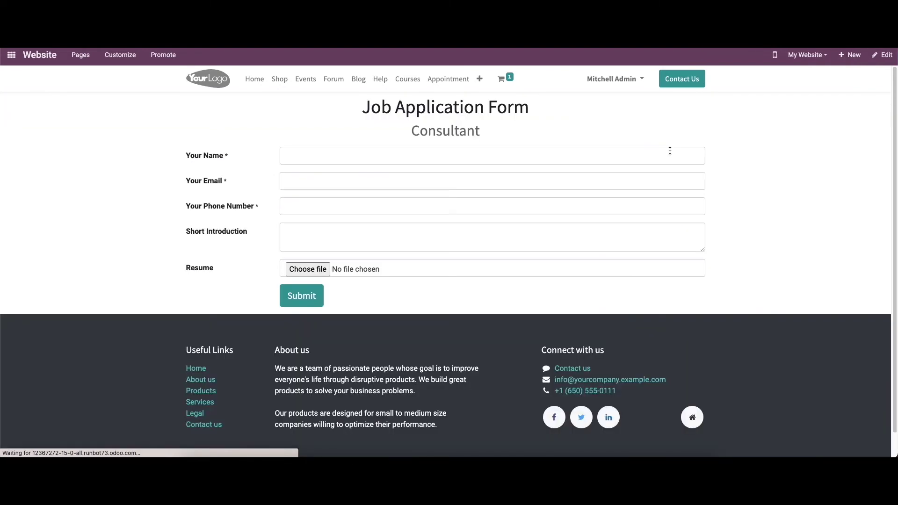
{"action": "left_click", "coordinate": [508, 157]}
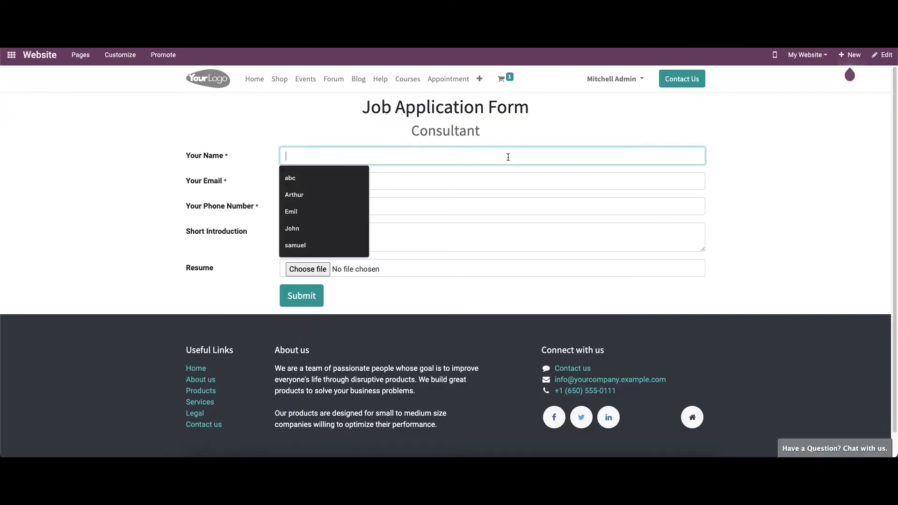
{"action": "type", "text": "R"}
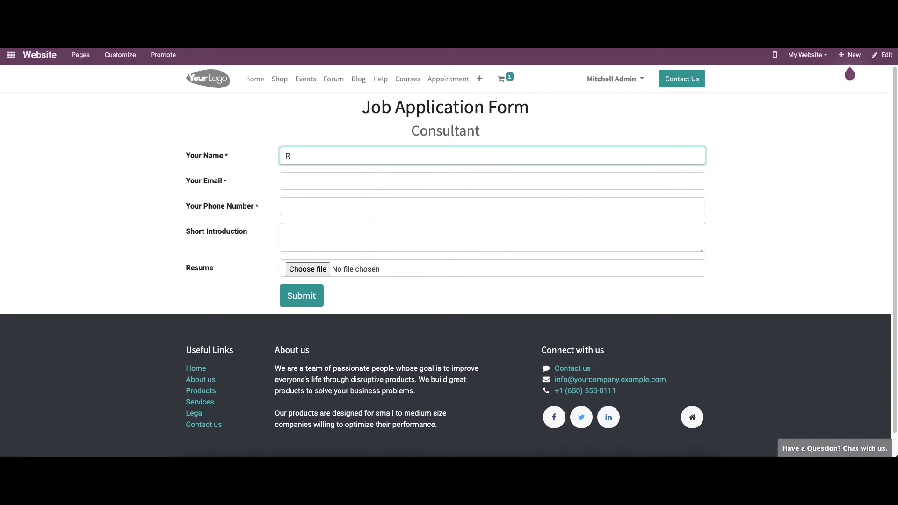
{"action": "type", "text": "O"}
{"action": "key", "text": "BackSpace"}
{"action": "type", "text": "onin"}
Fill in the applicant's e-mail, phone number, and the introduction '3 years experience in Odoo'
{"action": "left_click", "coordinate": [450, 182]}
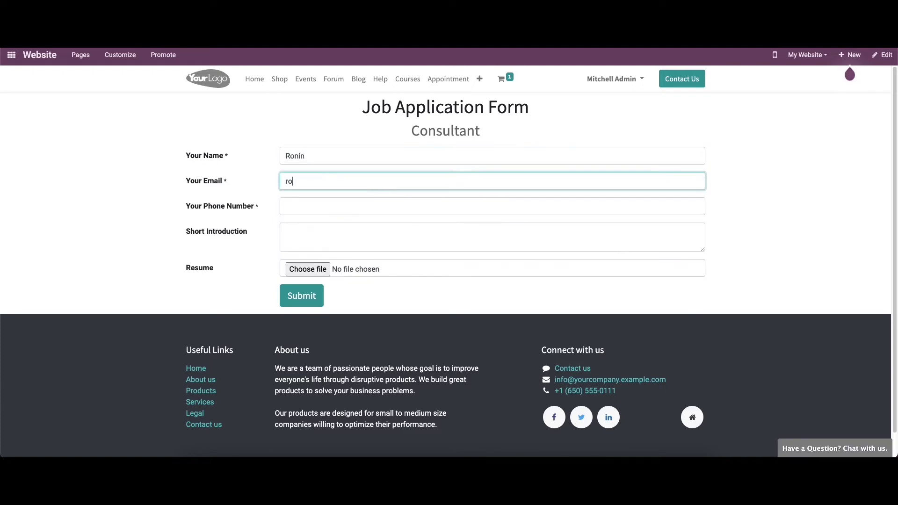
{"action": "left_click", "coordinate": [403, 206]}
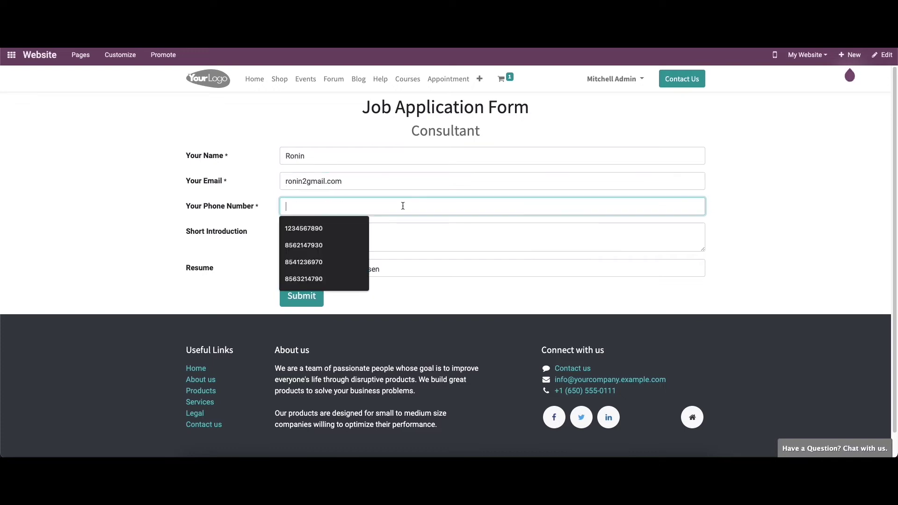
{"action": "left_click", "coordinate": [351, 245]}
{"action": "left_click", "coordinate": [327, 233]}
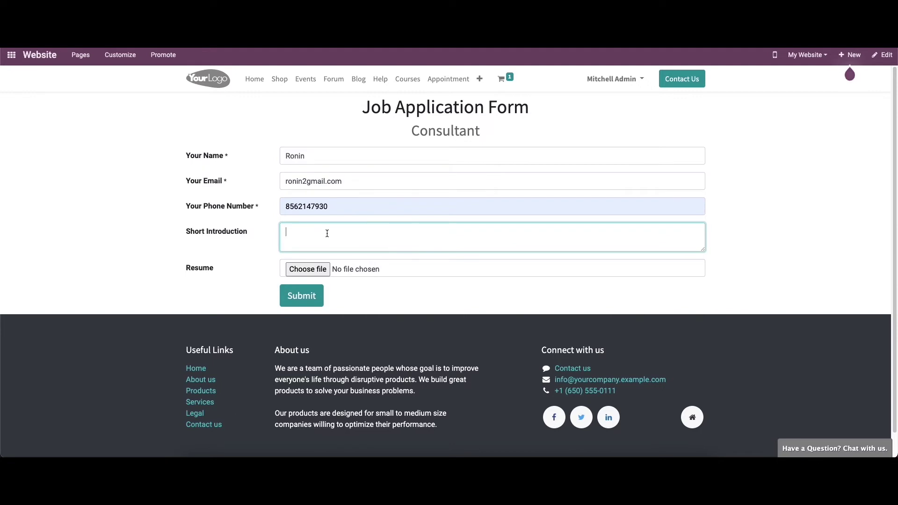
{"action": "type", "text": "3 years experience in Odoo"}
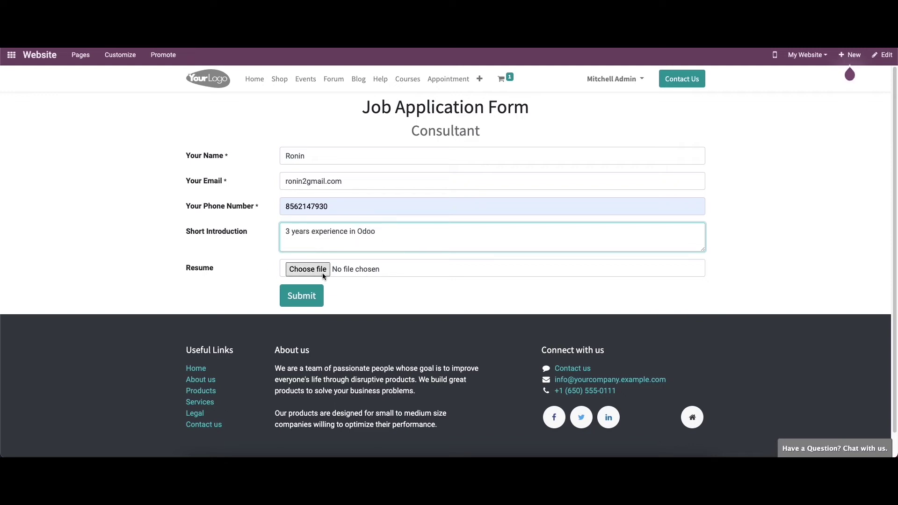
Submit the application, correct the e-mail's missing '@', and submit again
{"action": "left_click", "coordinate": [306, 298]}
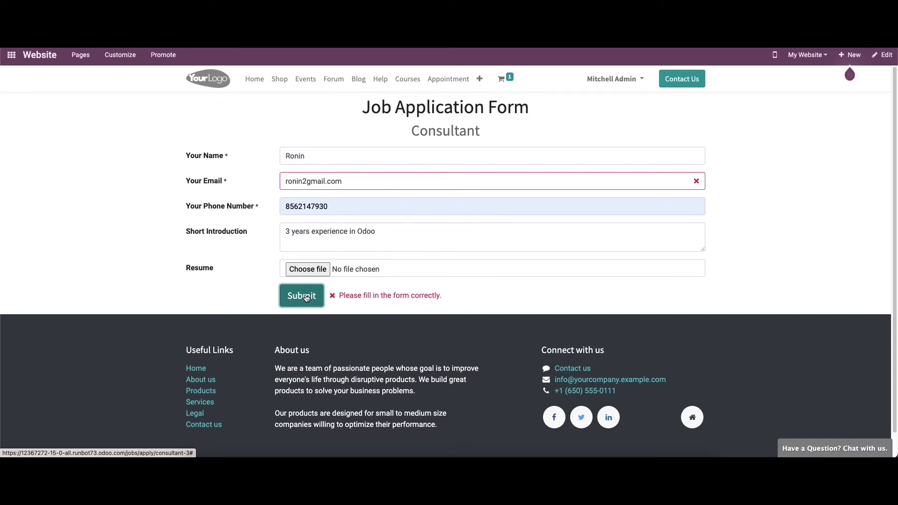
{"action": "left_click", "coordinate": [306, 181]}
{"action": "key", "text": "BackSpace"}
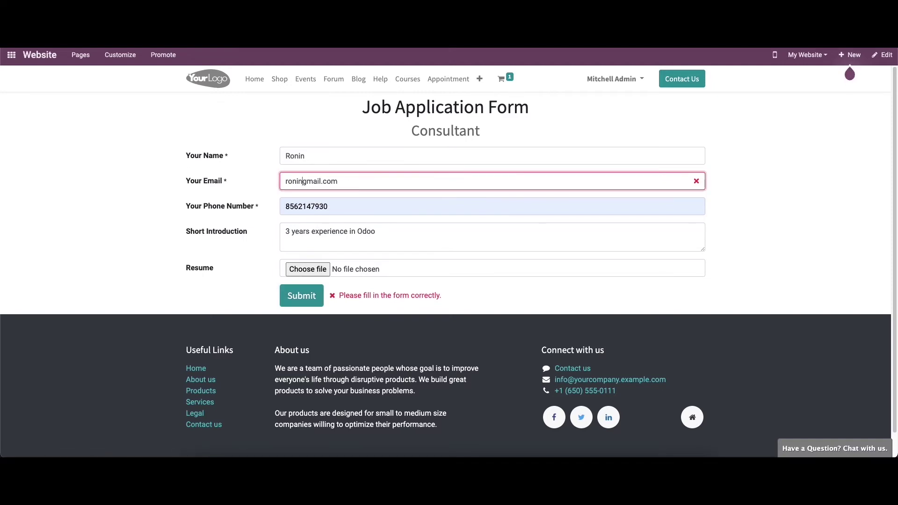
{"action": "type", "text": "@"}
{"action": "left_click", "coordinate": [301, 296]}
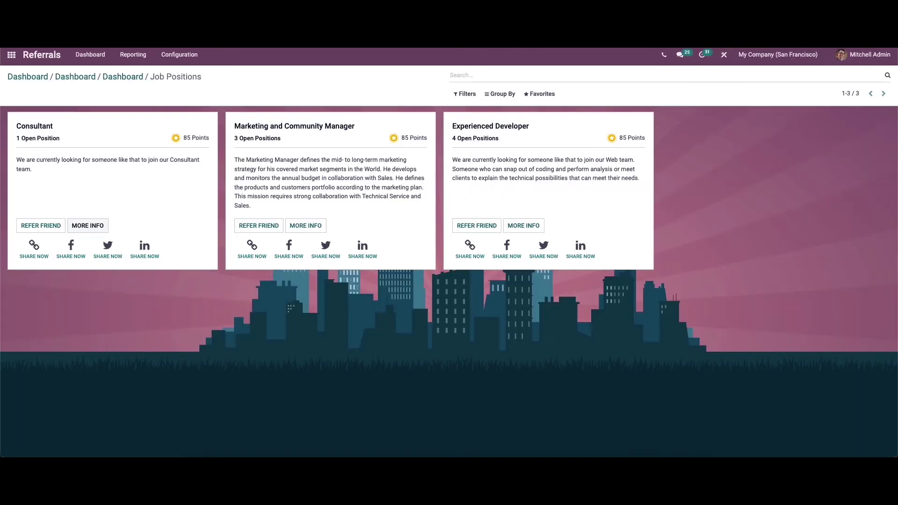
Drag the new Consultant applicant to First Interview in Recruitment, then search apps for 'ref'
{"action": "left_click", "coordinate": [11, 54]}
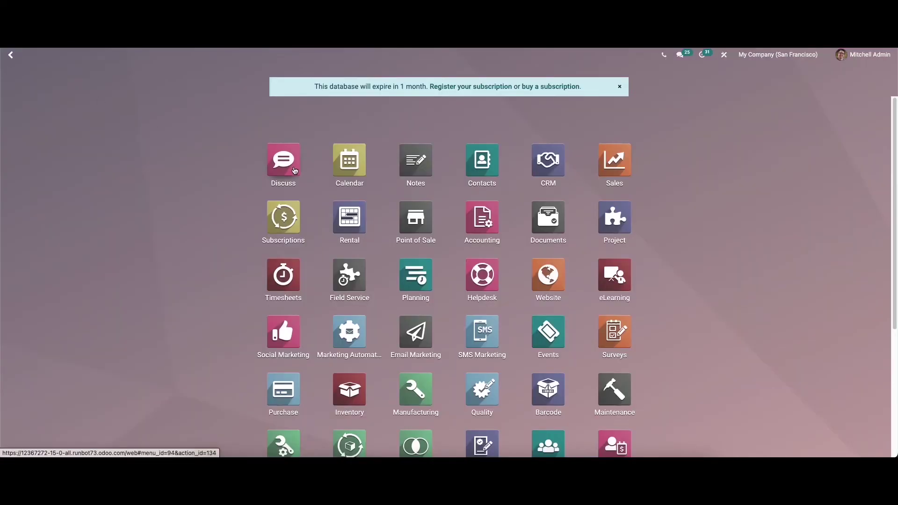
{"action": "type", "text": "re"}
{"action": "left_click", "coordinate": [424, 163]}
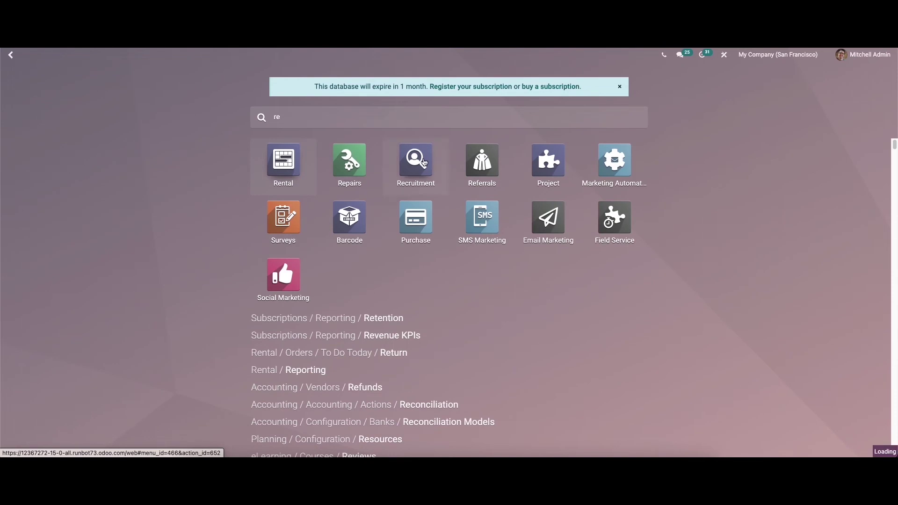
{"action": "left_click", "coordinate": [42, 146]}
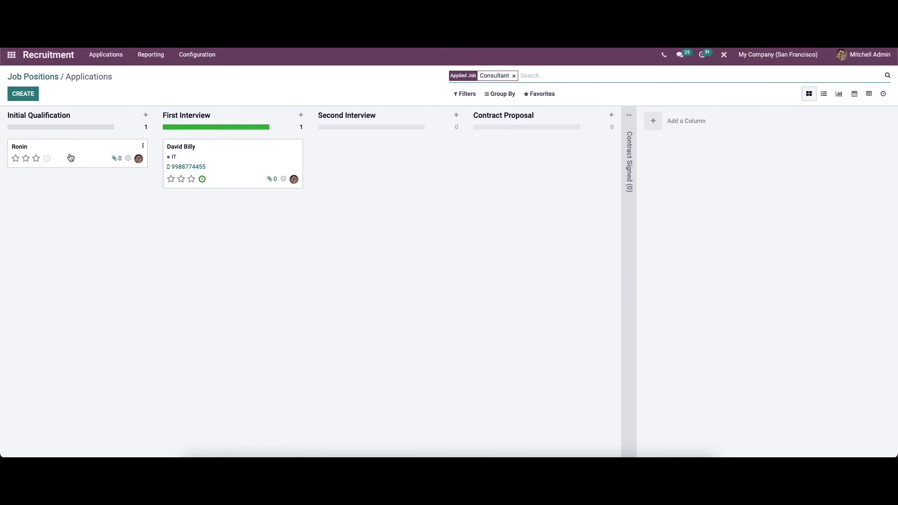
{"action": "left_click_drag", "start_coordinate": [71, 153], "coordinate": [220, 147]}
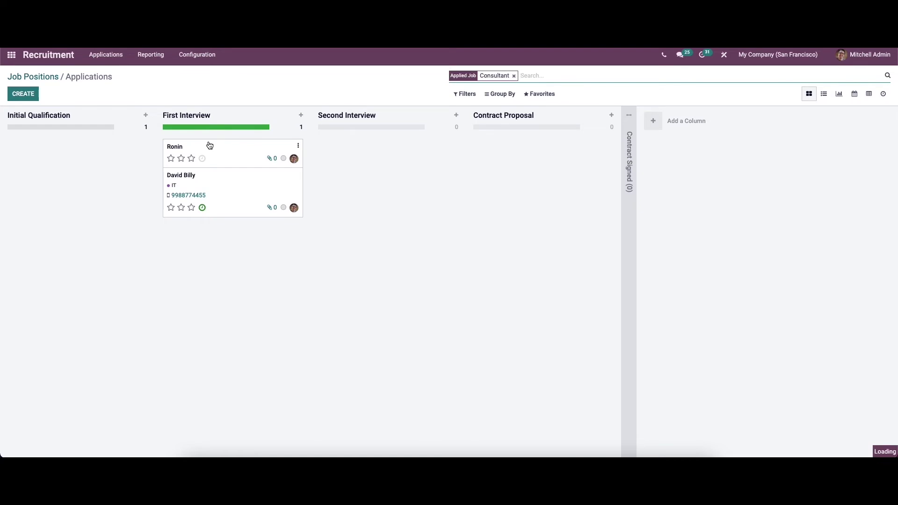
{"action": "left_click", "coordinate": [10, 56]}
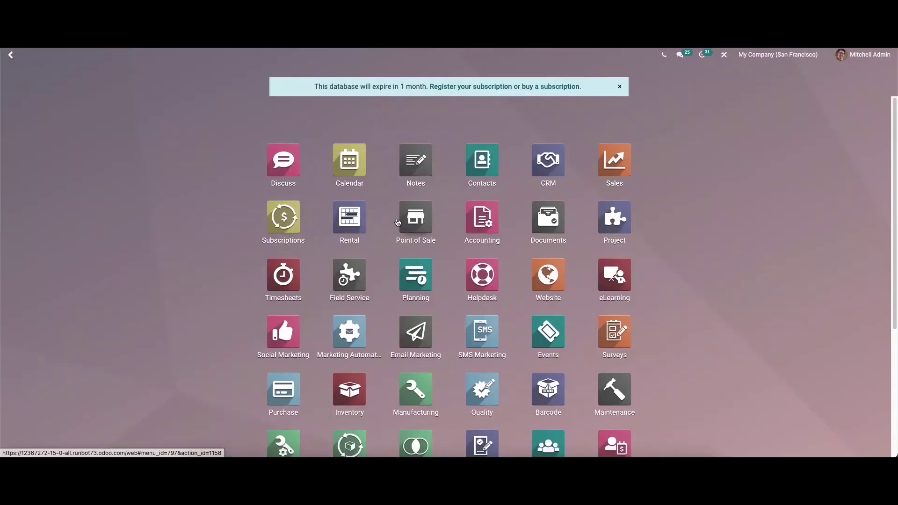
{"action": "type", "text": "ref"}
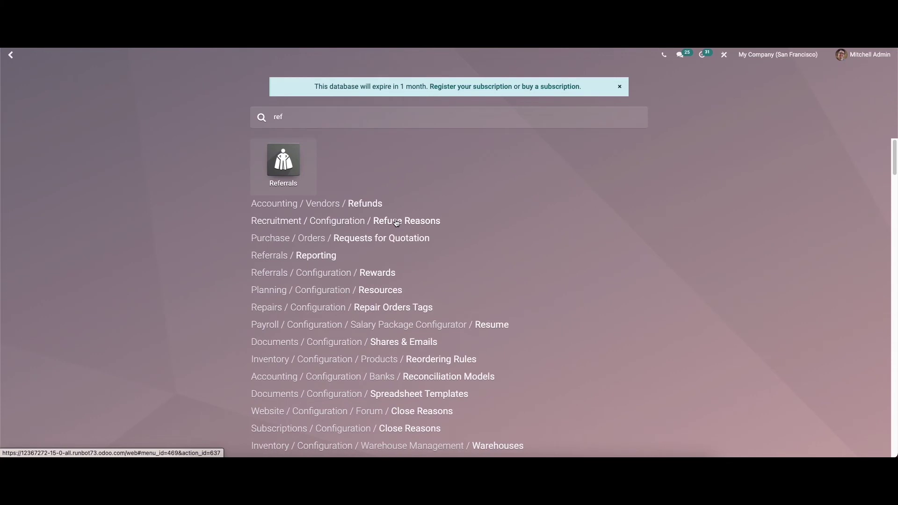
View all referrals, then the two ongoing ones (30/85 and 1/85 points)
{"action": "left_click", "coordinate": [287, 168]}
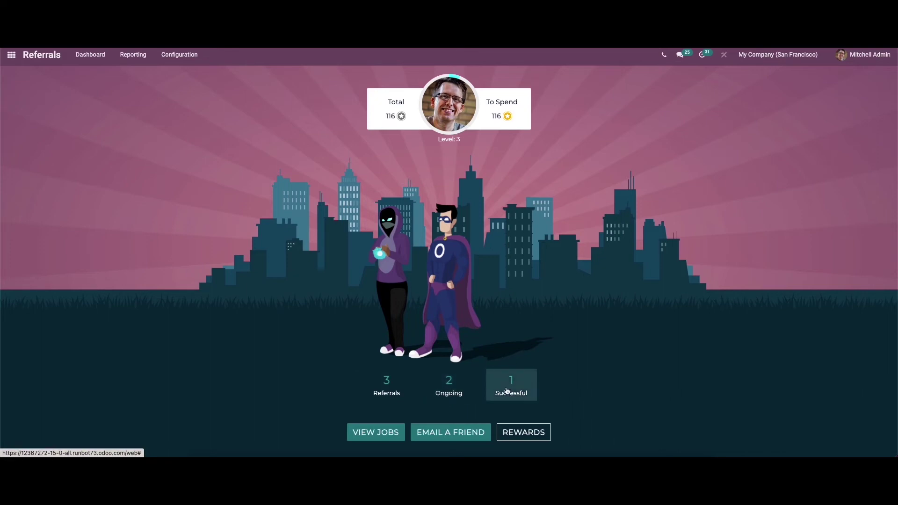
{"action": "left_click", "coordinate": [399, 392]}
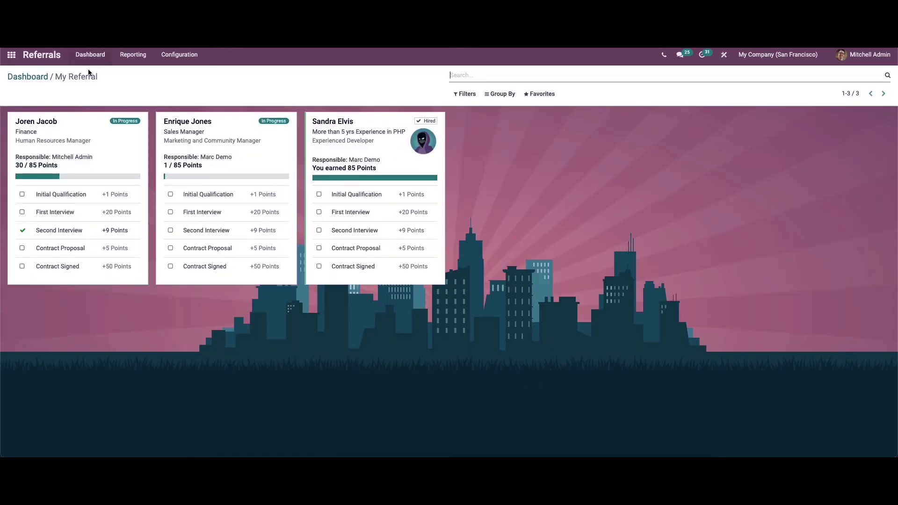
{"action": "left_click", "coordinate": [37, 76]}
{"action": "left_click", "coordinate": [448, 390]}
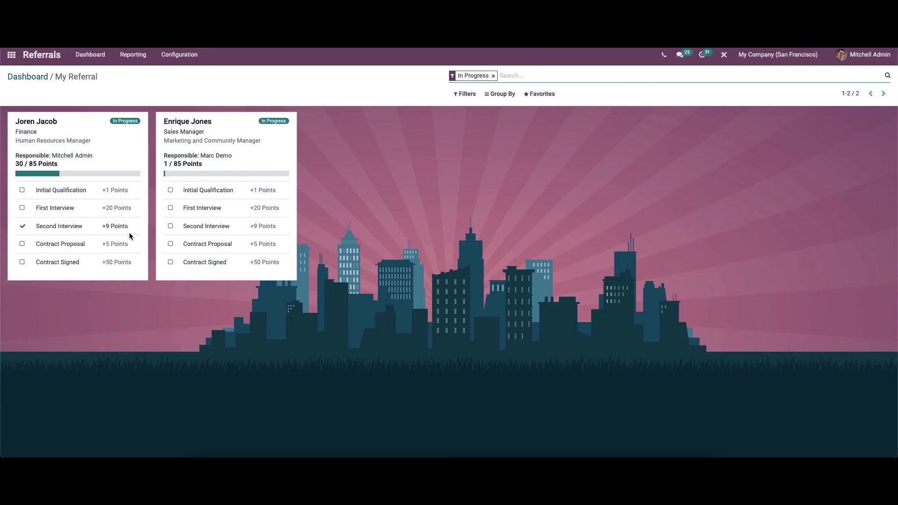
{"action": "left_click", "coordinate": [11, 55]}
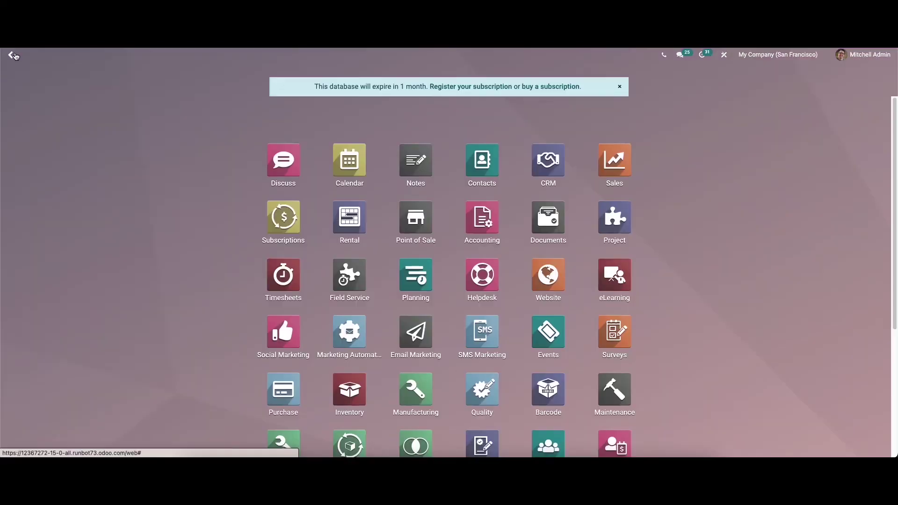
Show All Applications in Recruitment as a Kanban board grouped by stage
{"action": "type", "text": "re"}
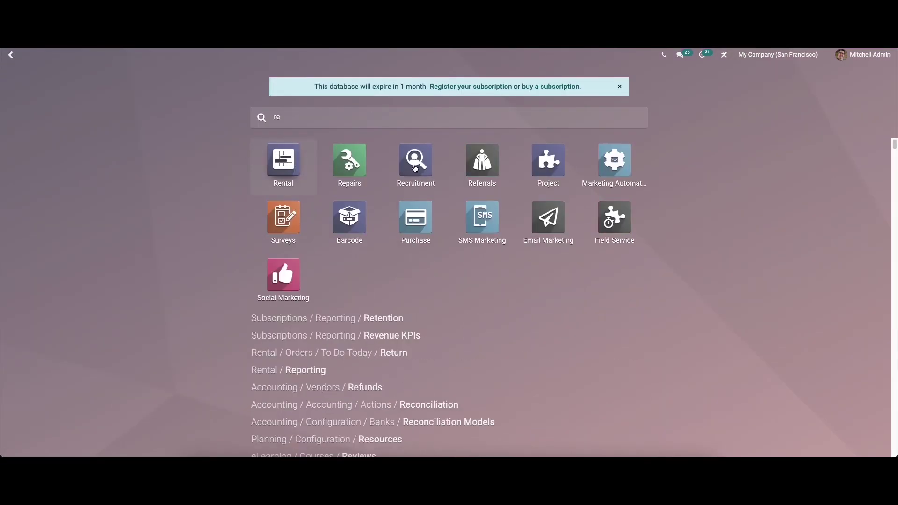
{"action": "left_click", "coordinate": [415, 168]}
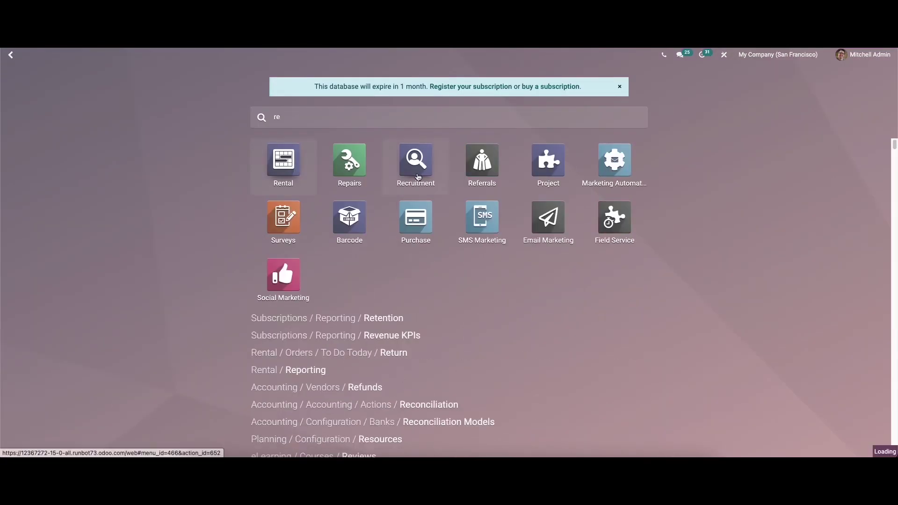
{"action": "left_click", "coordinate": [112, 58]}
{"action": "left_click", "coordinate": [114, 86]}
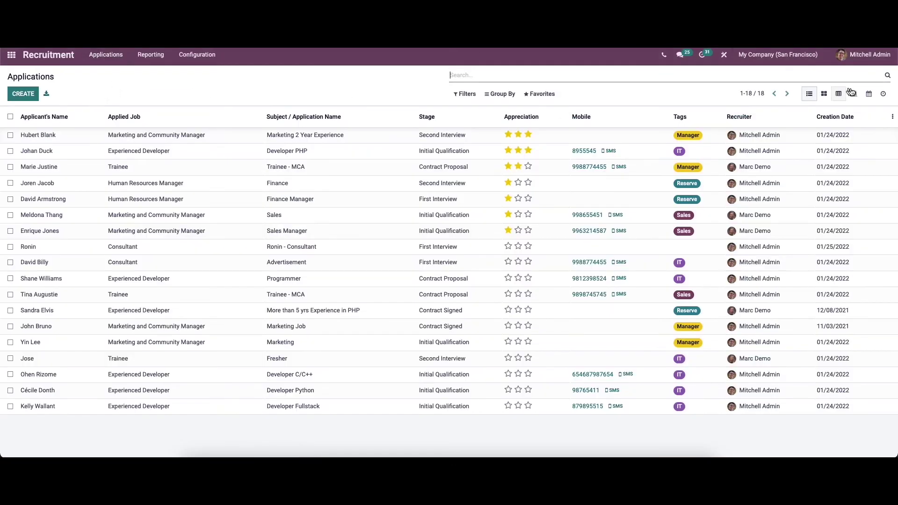
{"action": "left_click", "coordinate": [825, 94]}
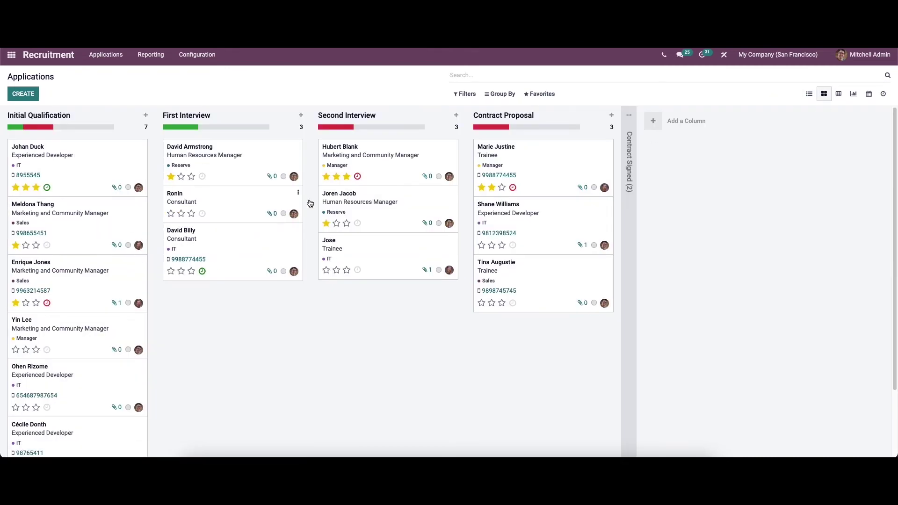
Move the Human Resources Manager applicant to Contract Proposal and the hired applicant into Contract Signed
{"action": "left_click", "coordinate": [348, 209]}
{"action": "left_click_drag", "start_coordinate": [348, 209], "coordinate": [501, 152]}
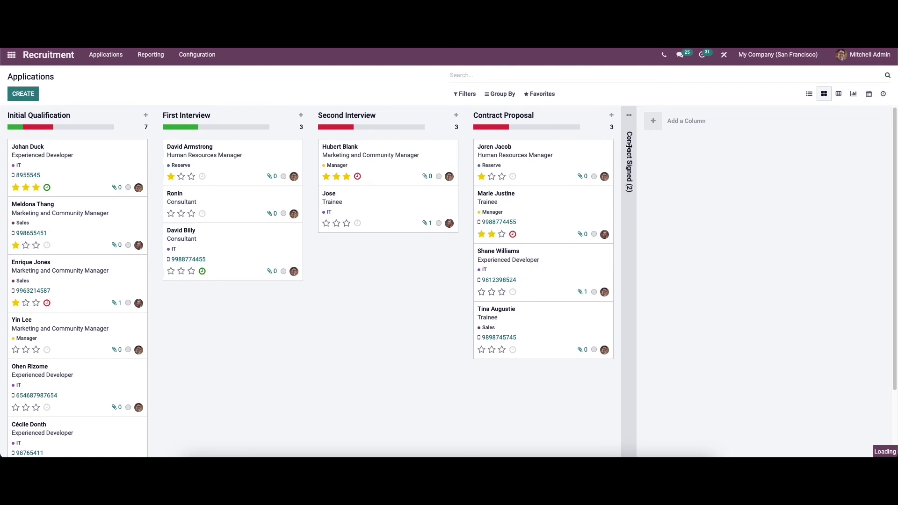
{"action": "left_click", "coordinate": [631, 173]}
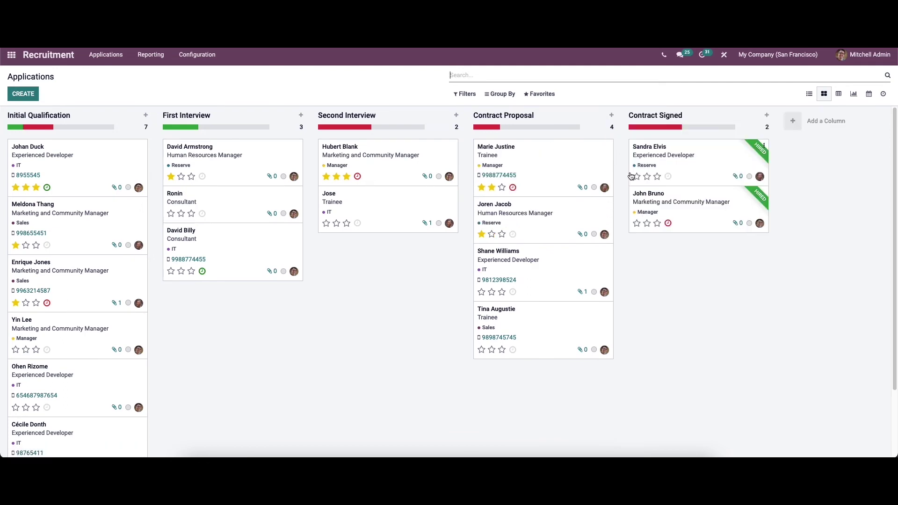
{"action": "left_click_drag", "start_coordinate": [538, 218], "coordinate": [689, 147]}
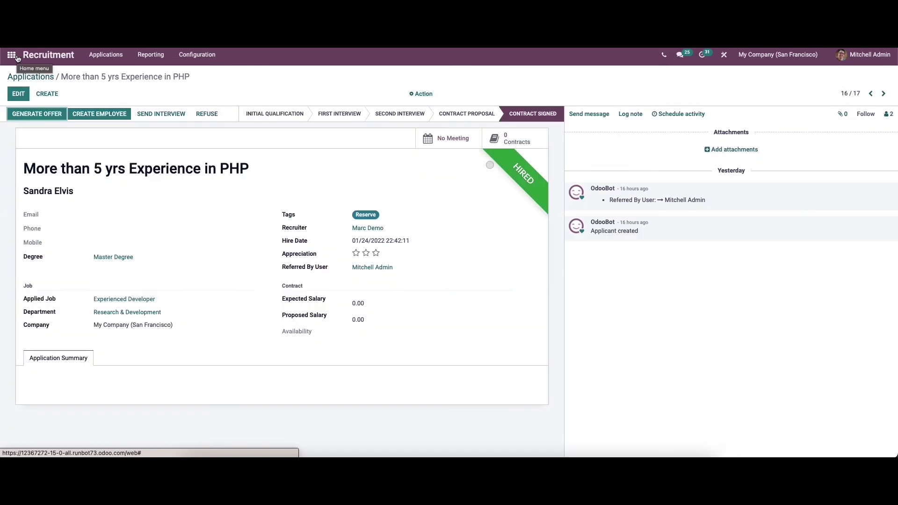
Open Referrals and pick the fifth avatar for the newly hired friend
{"action": "left_click", "coordinate": [15, 58]}
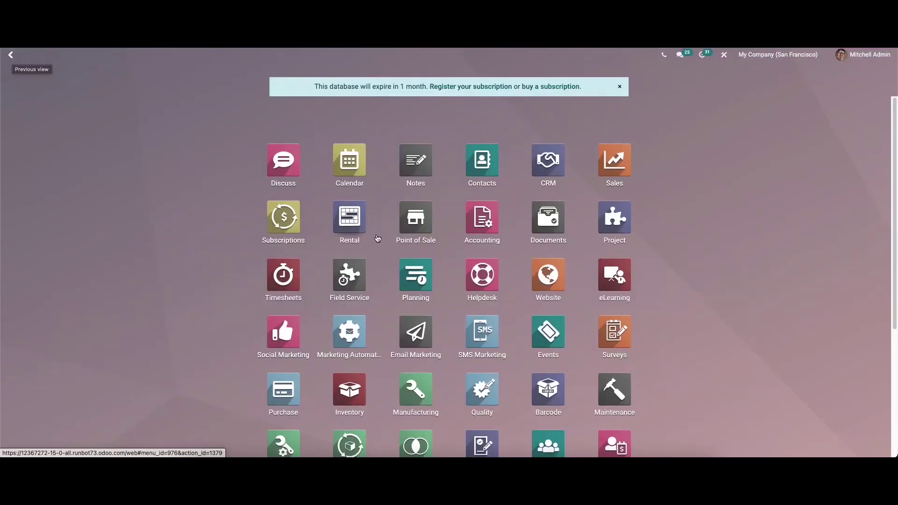
{"action": "type", "text": "ref"}
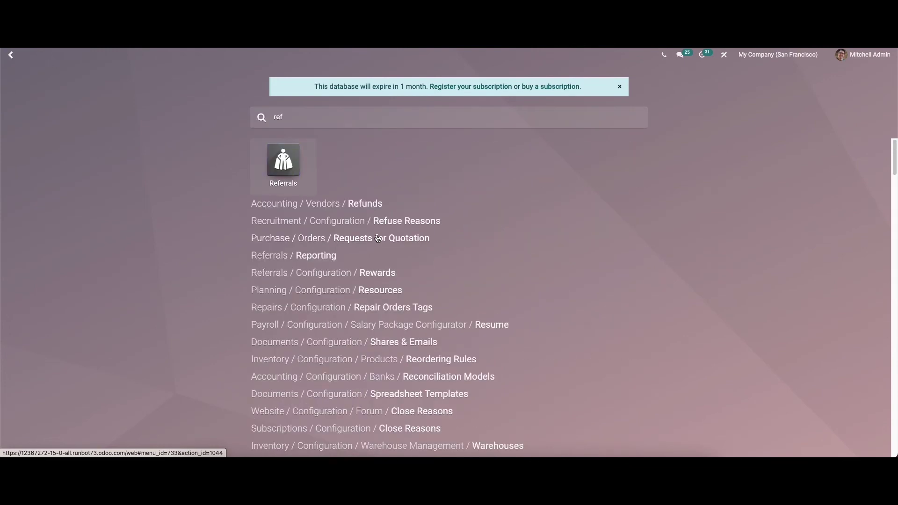
{"action": "left_click", "coordinate": [291, 166]}
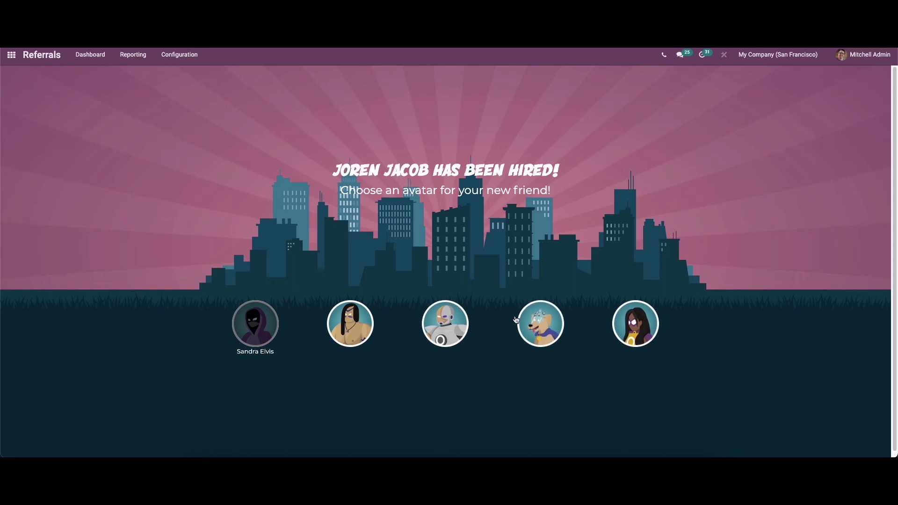
{"action": "left_click", "coordinate": [637, 329]}
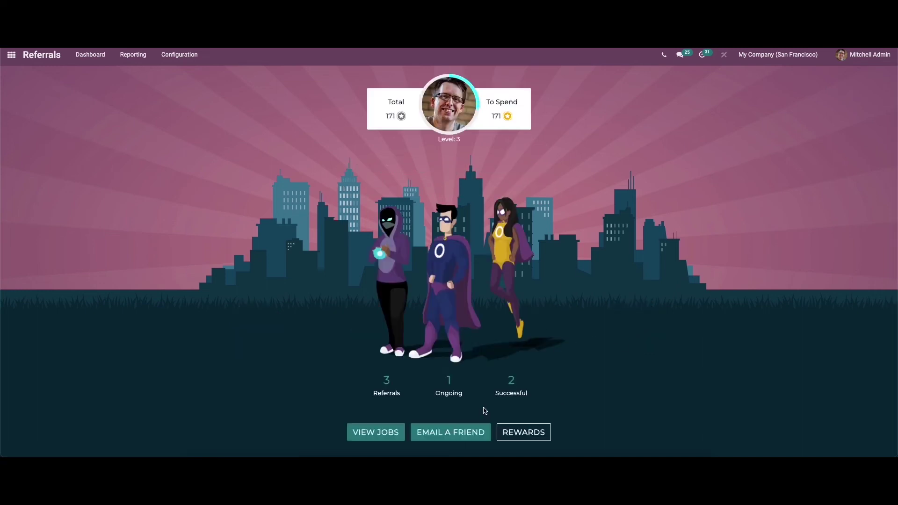
{"action": "left_click", "coordinate": [525, 432]}
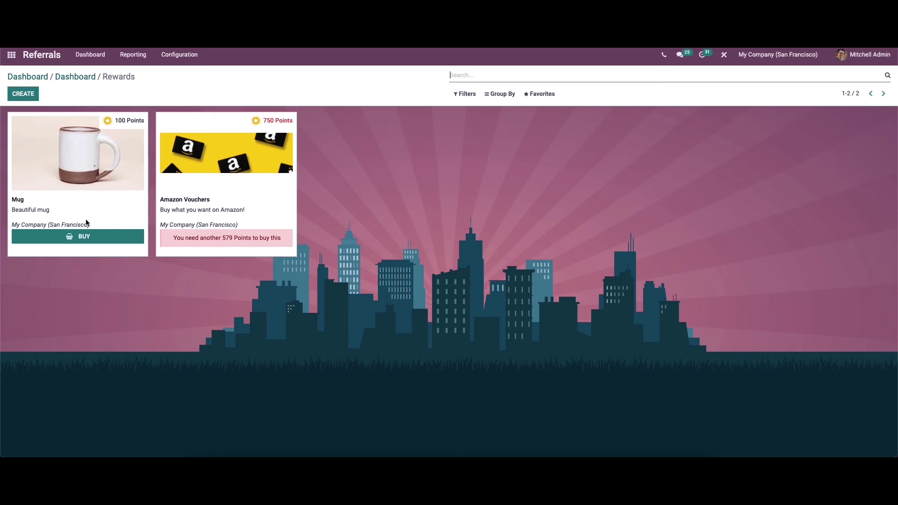
{"action": "left_click", "coordinate": [83, 237]}
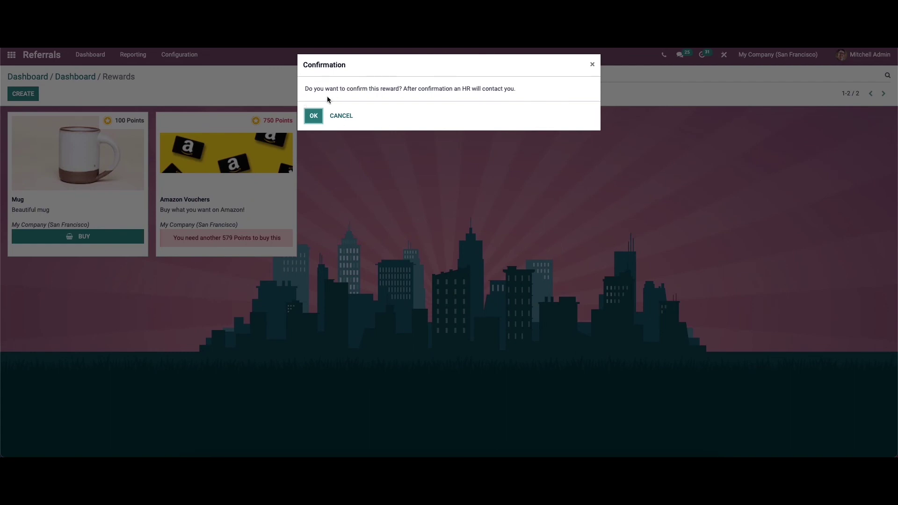
{"action": "left_click", "coordinate": [341, 116]}
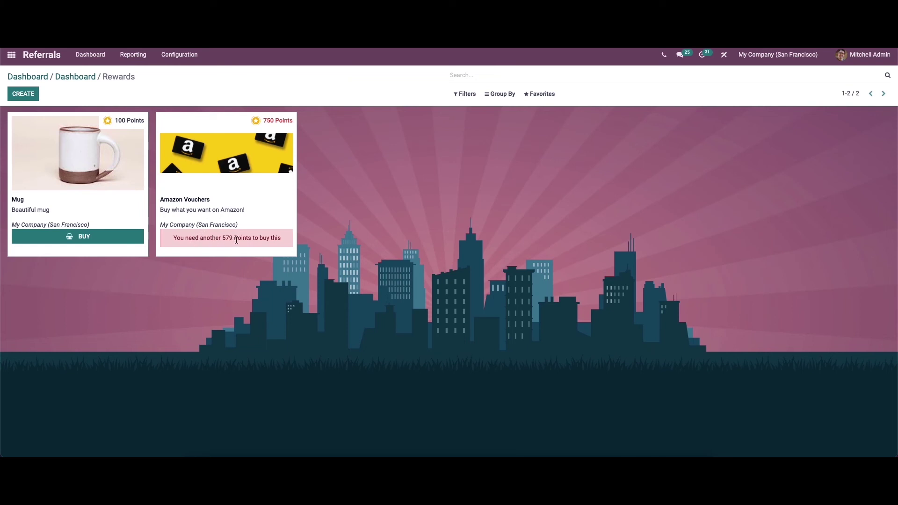
{"action": "left_click", "coordinate": [36, 99]}
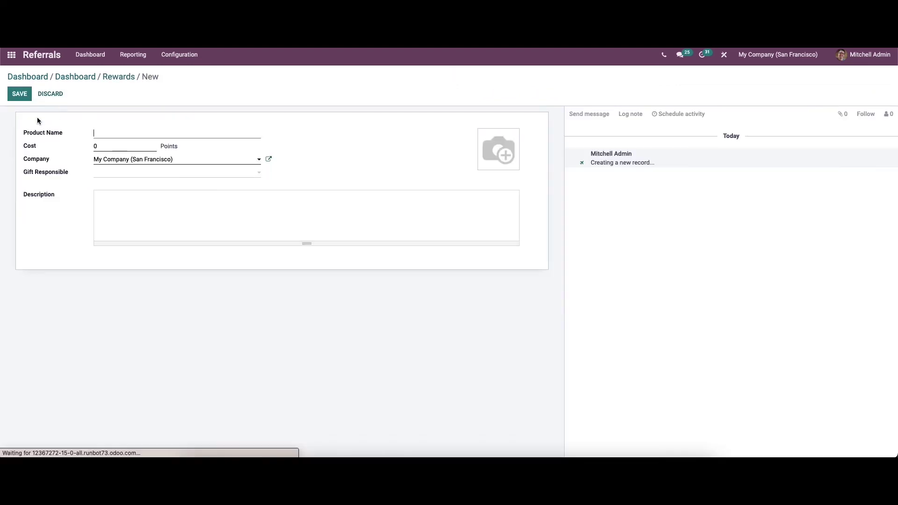
{"action": "left_click", "coordinate": [49, 94]}
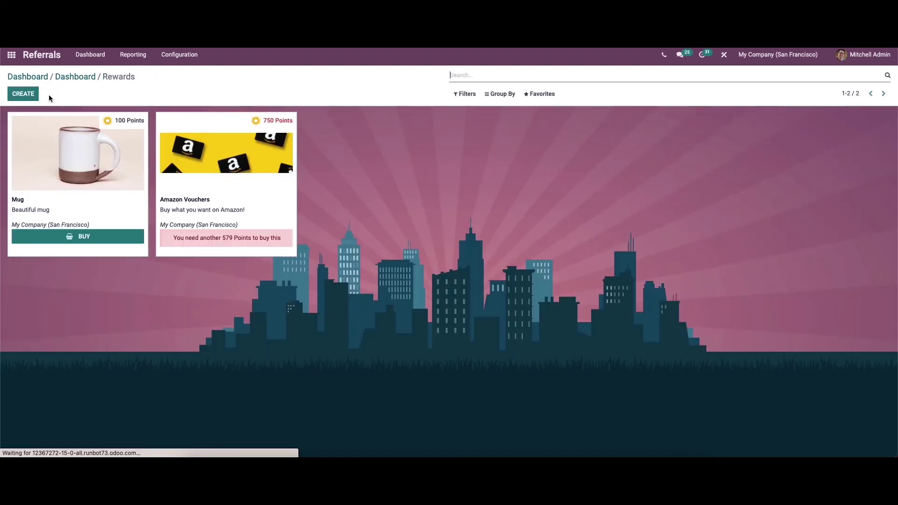
{"action": "left_click", "coordinate": [63, 76]}
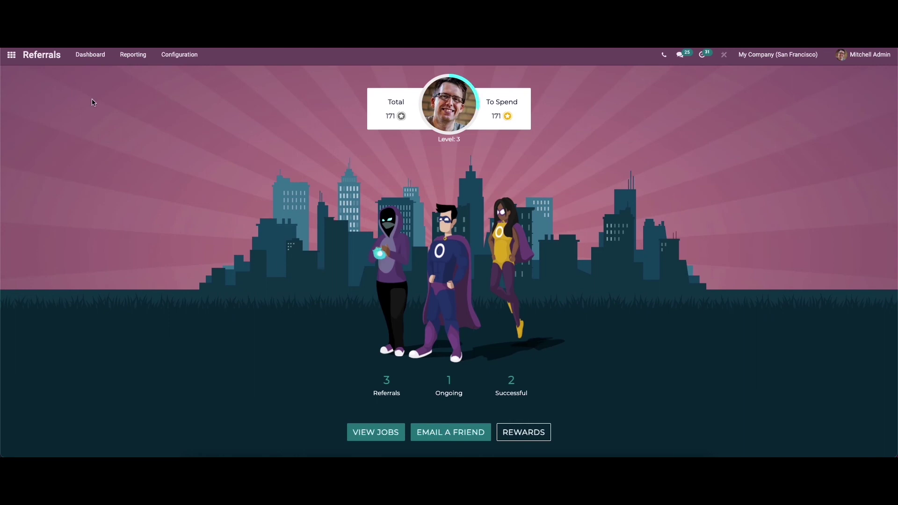
Open the referral analysis report and chart Employee Referral Hired instead of Earned Points
{"action": "left_click", "coordinate": [119, 59]}
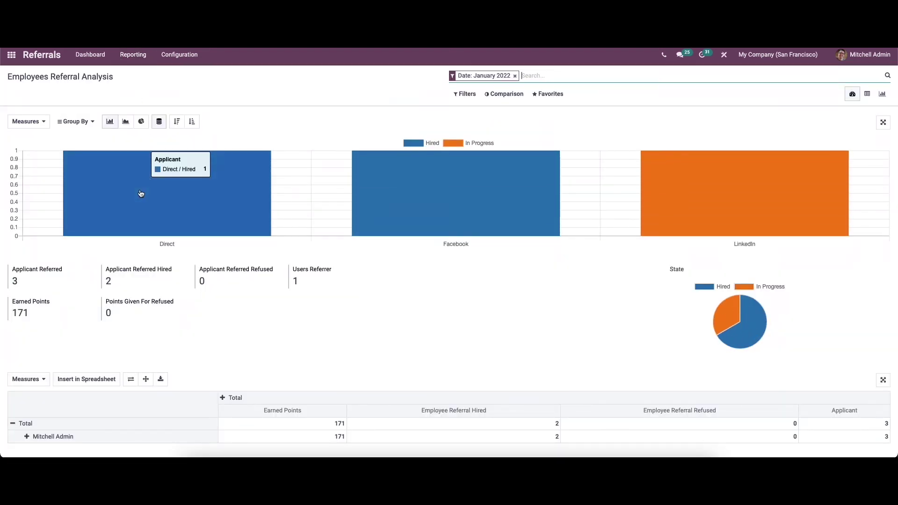
{"action": "mouse_move", "coordinate": [40, 283]}
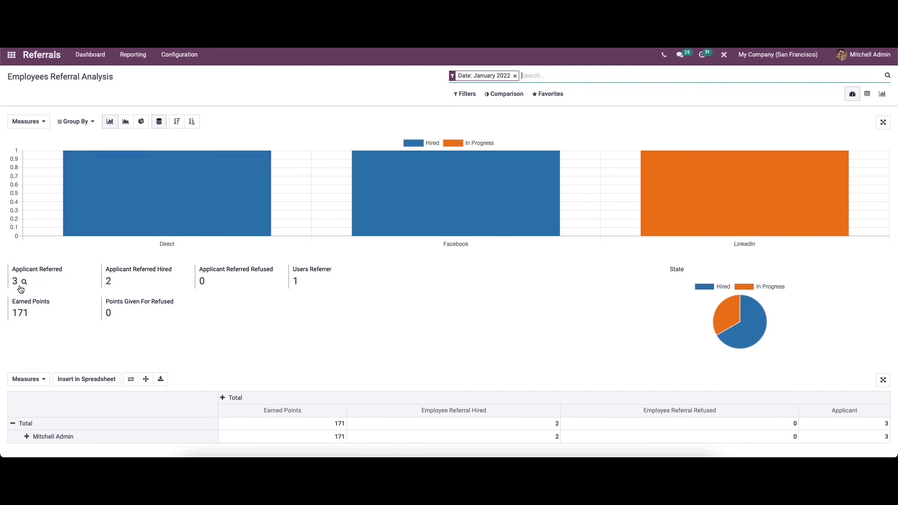
{"action": "mouse_move", "coordinate": [150, 281]}
{"action": "left_click", "coordinate": [32, 127]}
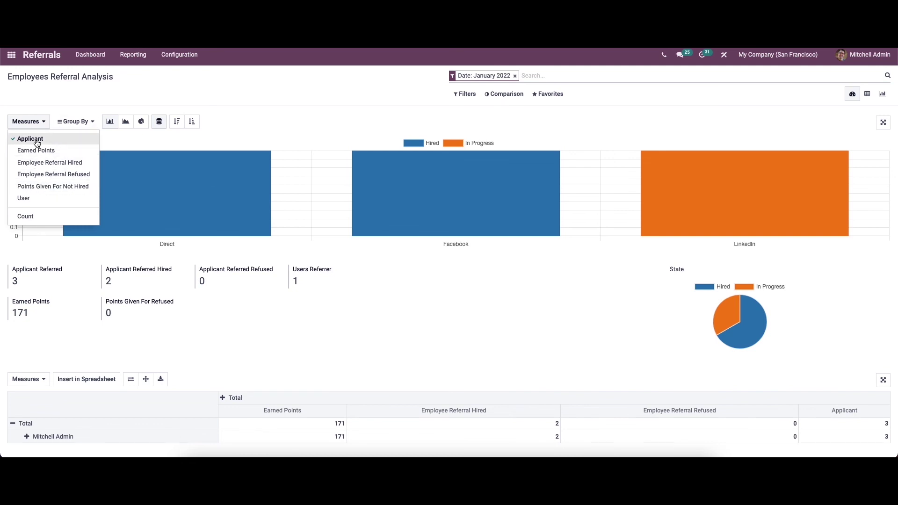
{"action": "left_click", "coordinate": [40, 150]}
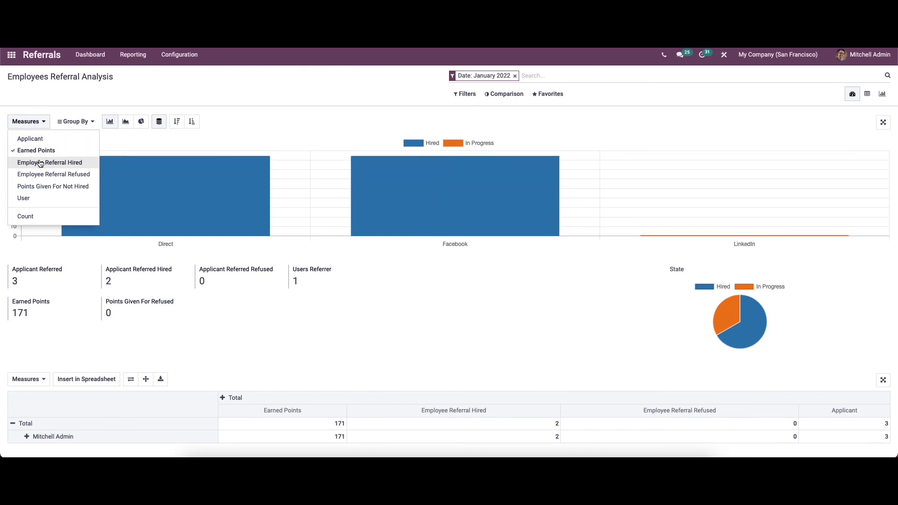
{"action": "left_click", "coordinate": [41, 162]}
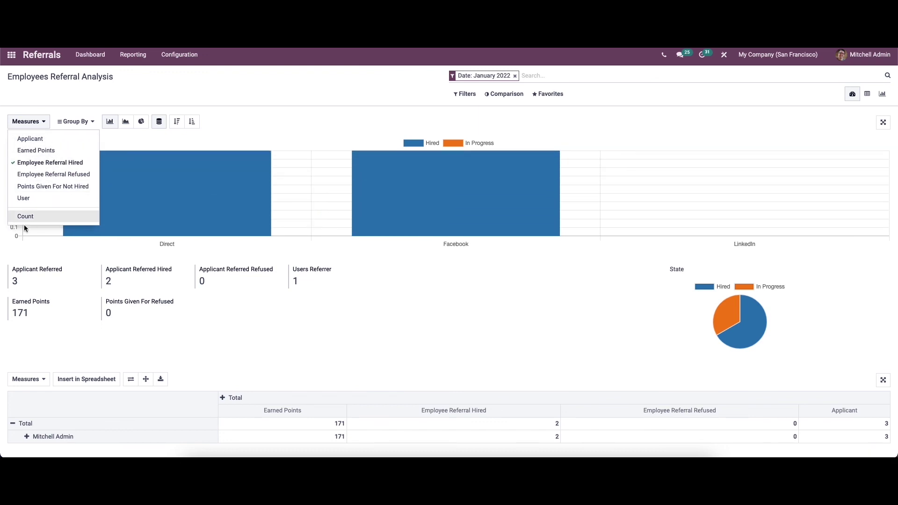
{"action": "left_click", "coordinate": [29, 122]}
Try grouping the chart by Employee, Job and Department, then remove all three groupings
{"action": "left_click", "coordinate": [66, 123]}
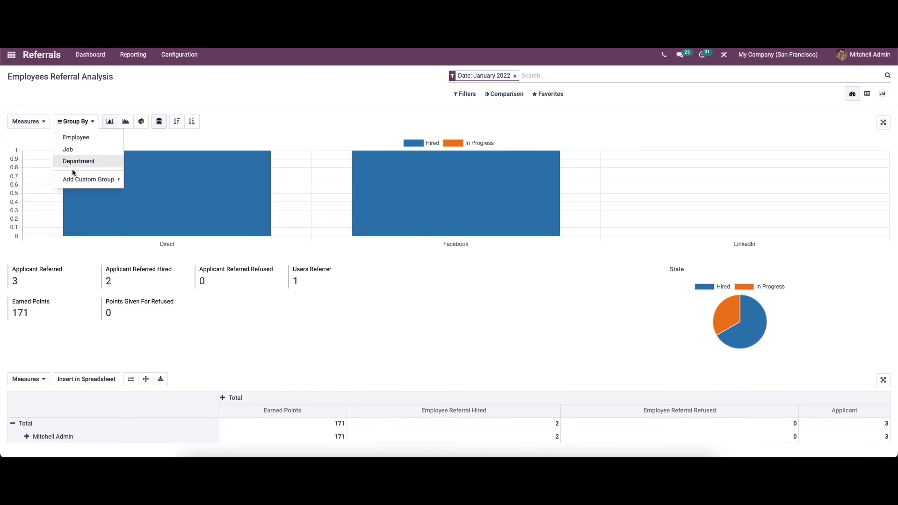
{"action": "left_click", "coordinate": [74, 137]}
{"action": "left_click", "coordinate": [70, 149]}
{"action": "left_click", "coordinate": [79, 161]}
{"action": "left_click", "coordinate": [70, 150]}
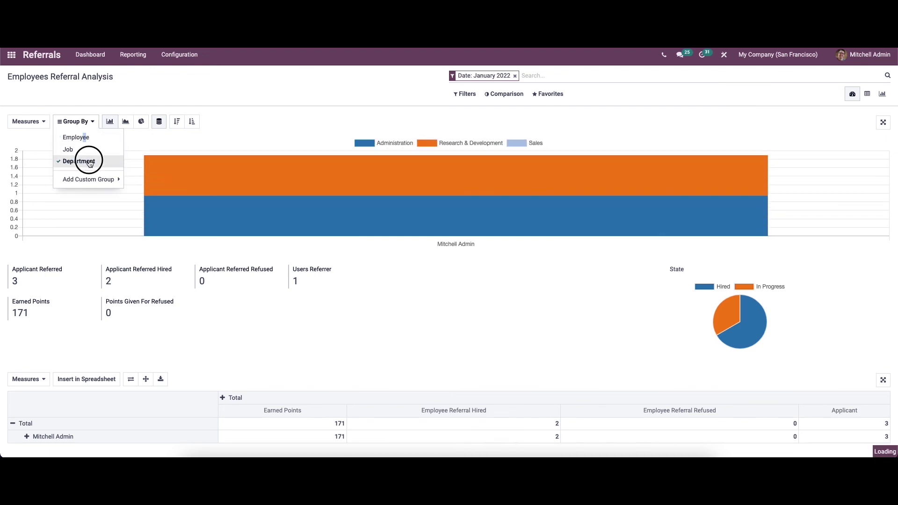
{"action": "left_click", "coordinate": [75, 137]}
{"action": "left_click", "coordinate": [79, 160]}
{"action": "left_click", "coordinate": [111, 122]}
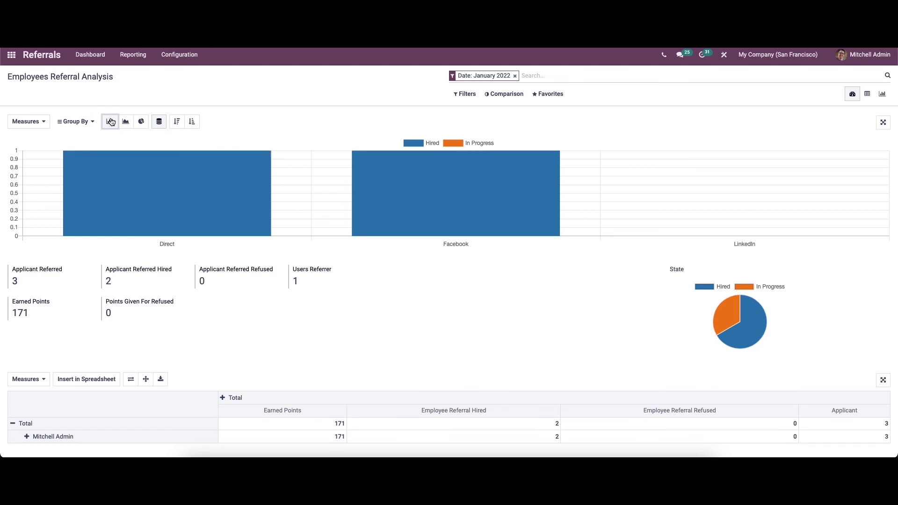
Try bar, line and pie chart types, then sort descending and ascending
{"action": "left_click", "coordinate": [110, 121]}
{"action": "left_click", "coordinate": [125, 122]}
{"action": "left_click", "coordinate": [140, 122]}
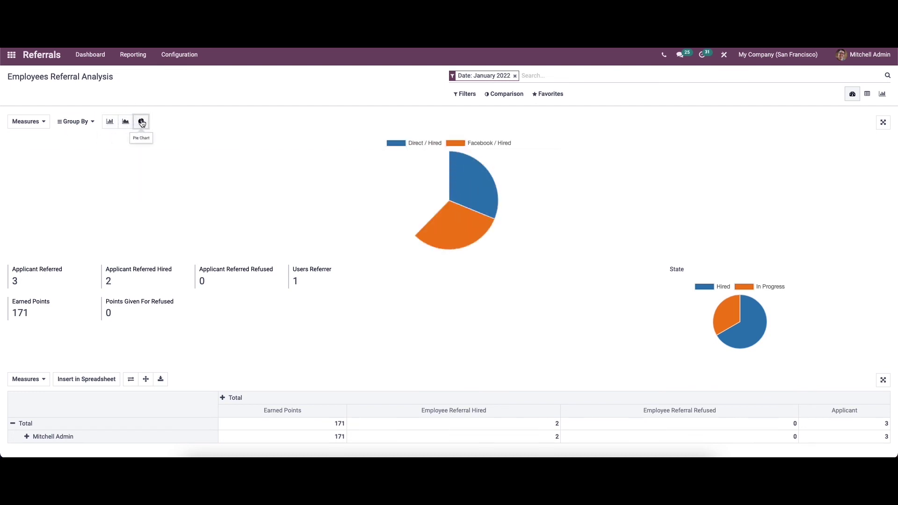
{"action": "left_click", "coordinate": [125, 122]}
{"action": "left_click", "coordinate": [160, 121]}
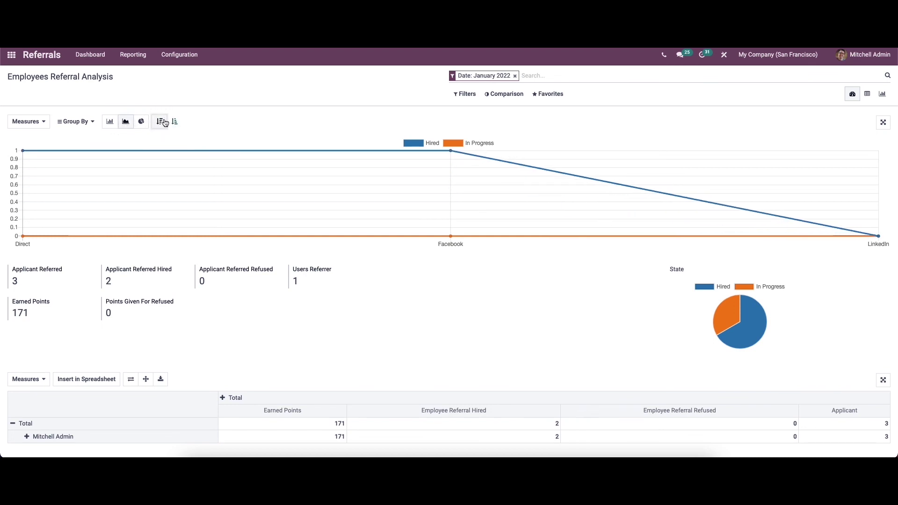
{"action": "left_click", "coordinate": [175, 122]}
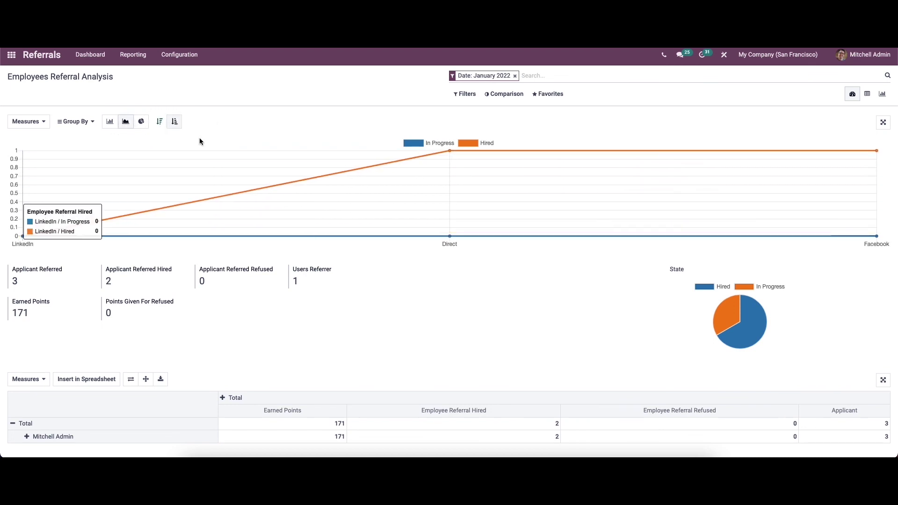
Check the Date filters, toggle the Previous Period comparison on and off, and check Measures
{"action": "left_click", "coordinate": [465, 93]}
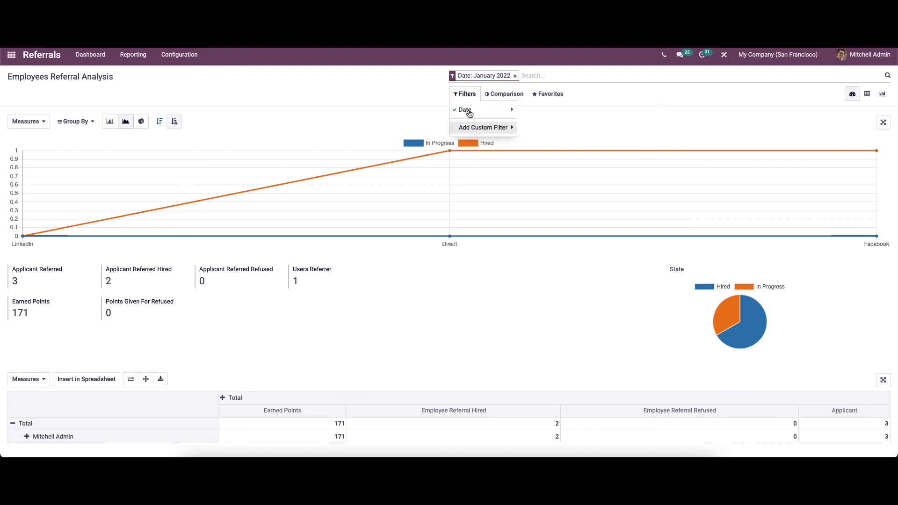
{"action": "left_click", "coordinate": [468, 110]}
{"action": "left_click", "coordinate": [495, 95]}
{"action": "left_click", "coordinate": [494, 95]}
{"action": "left_click", "coordinate": [503, 109]}
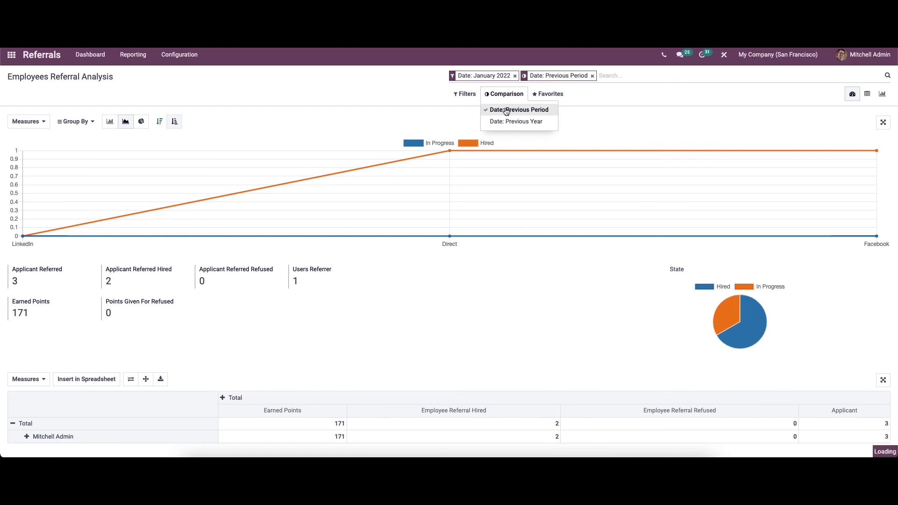
{"action": "left_click", "coordinate": [514, 109]}
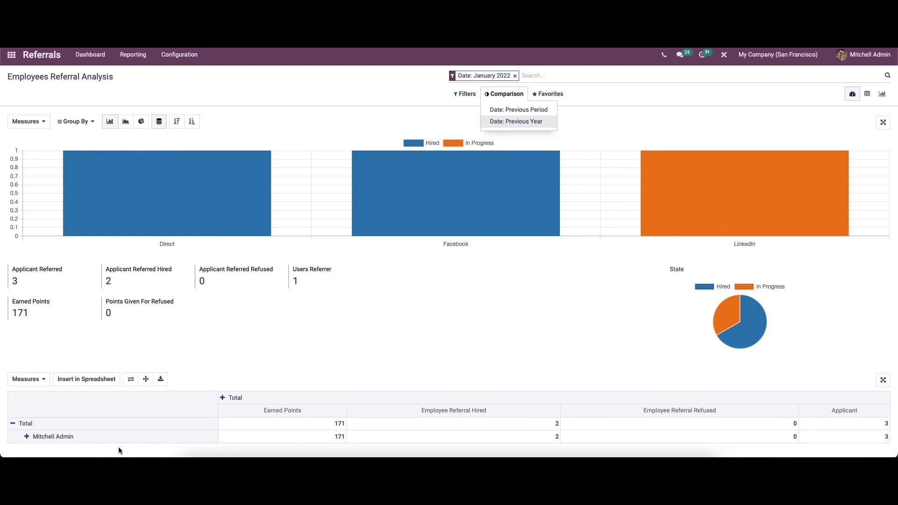
{"action": "left_click", "coordinate": [29, 380]}
{"action": "left_click", "coordinate": [144, 343]}
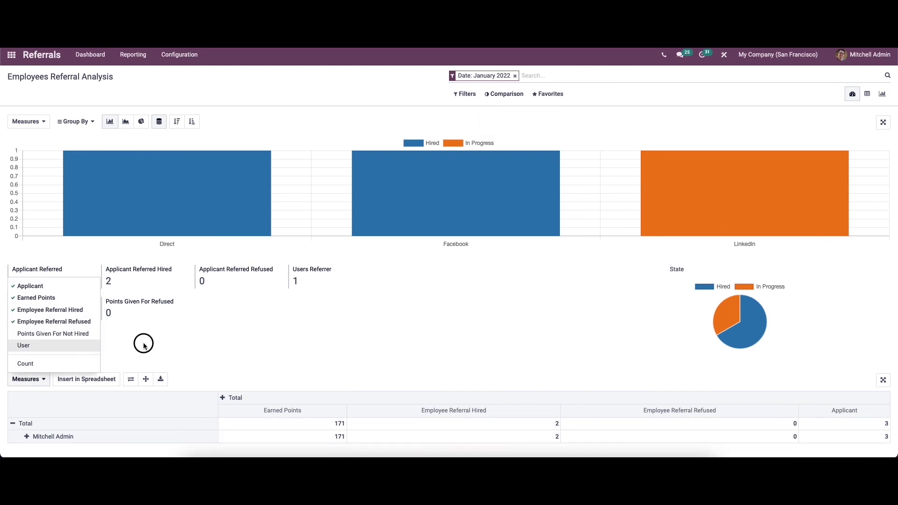